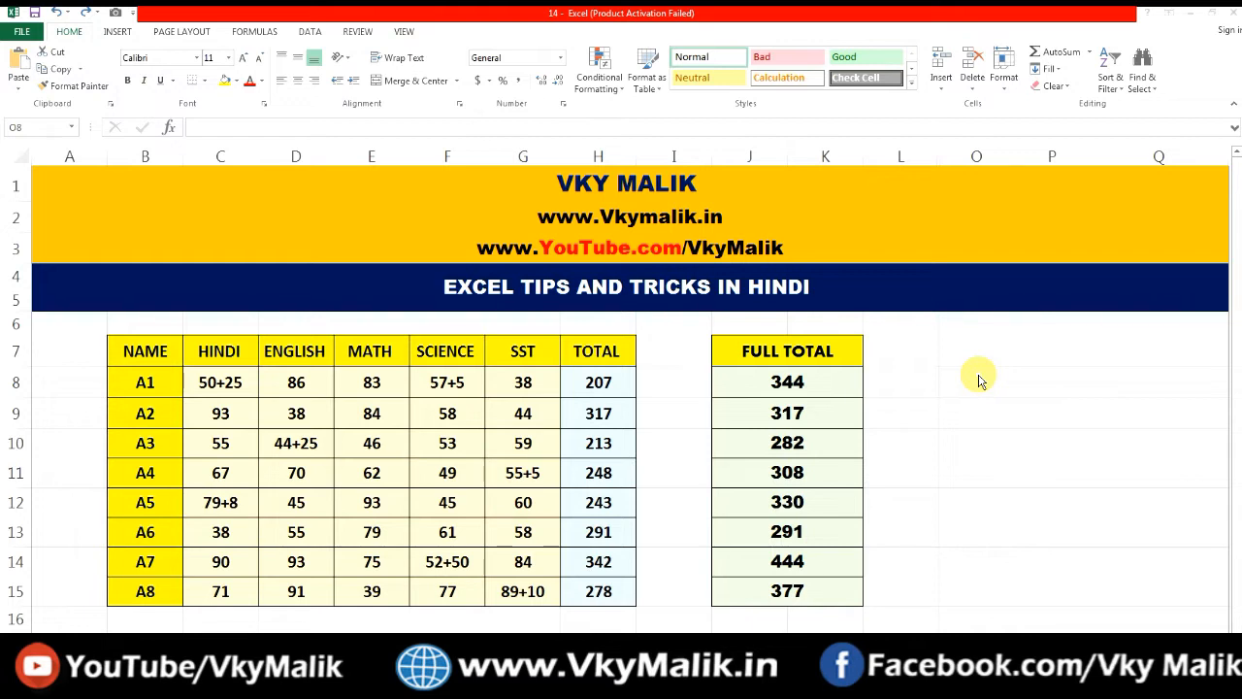
- Examine the marks table and the SUM formula in student A1's TOTAL cell H8
left_click(139, 350)
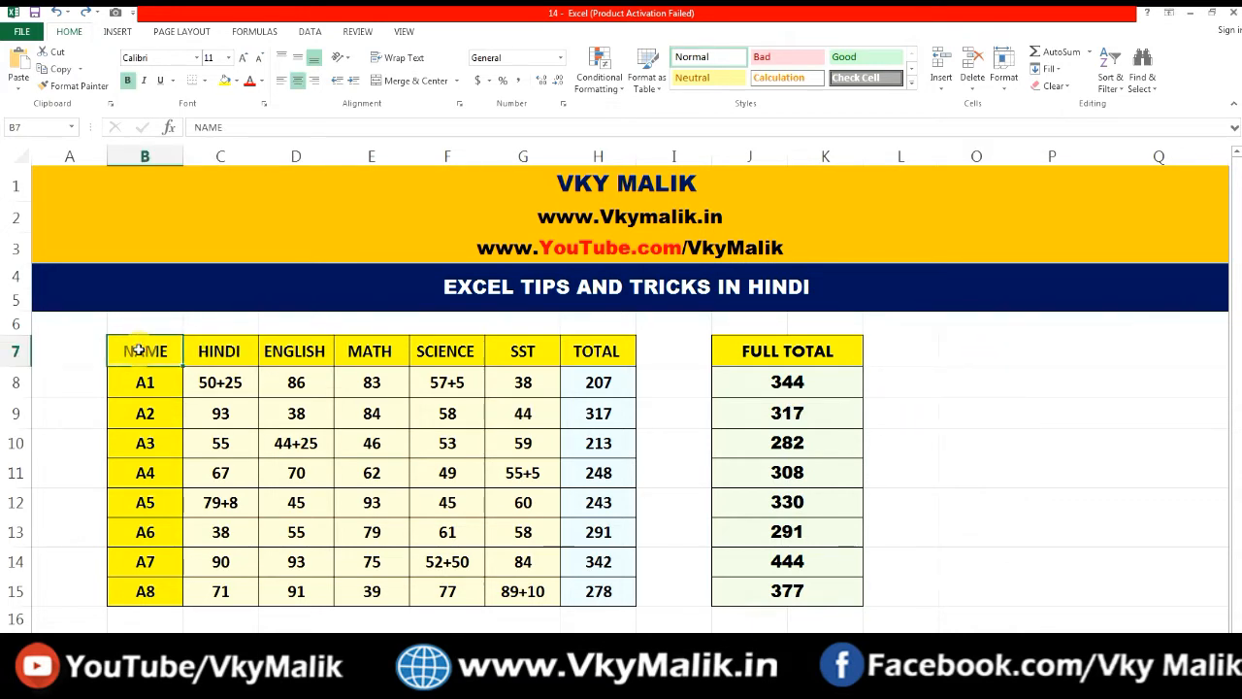
left_click_drag(139, 350, 601, 597)
left_click(229, 383)
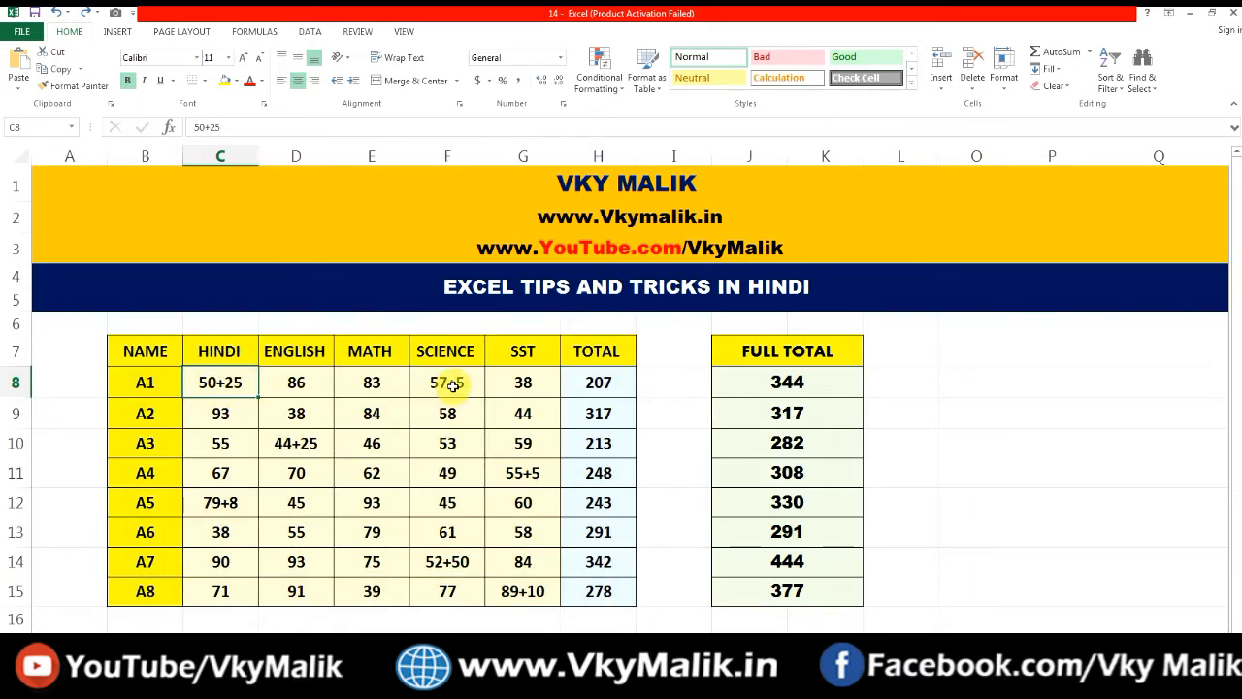
left_click(596, 384)
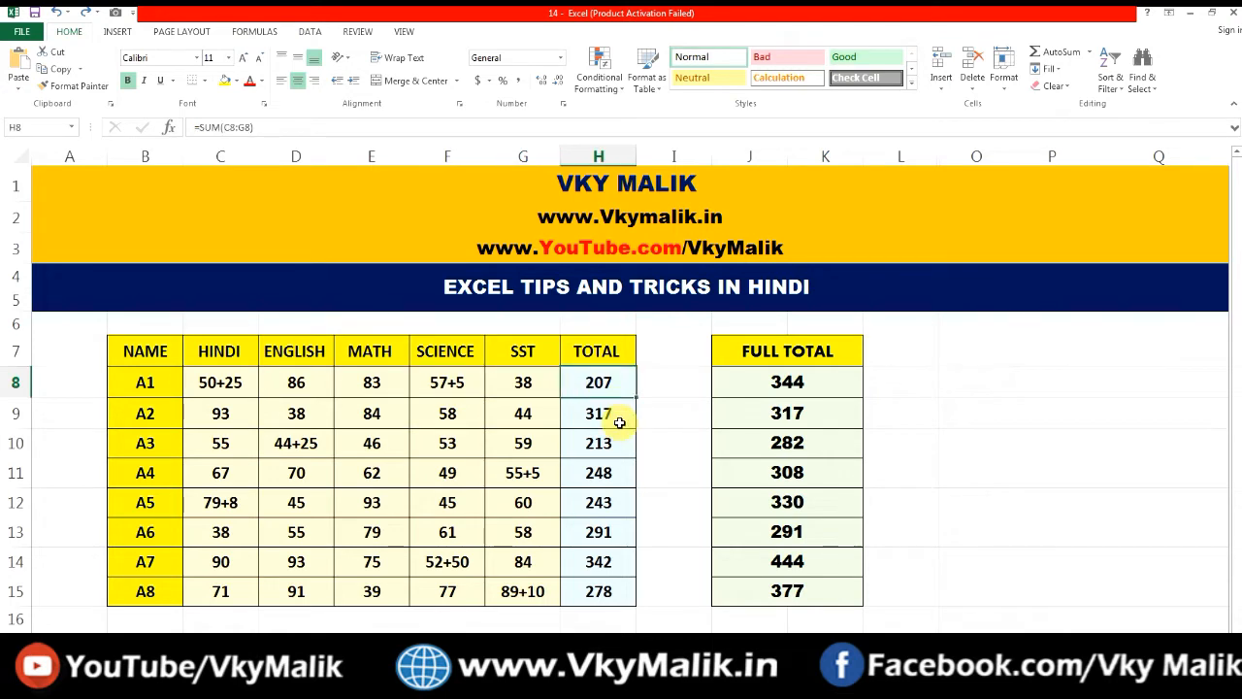
key("F2")
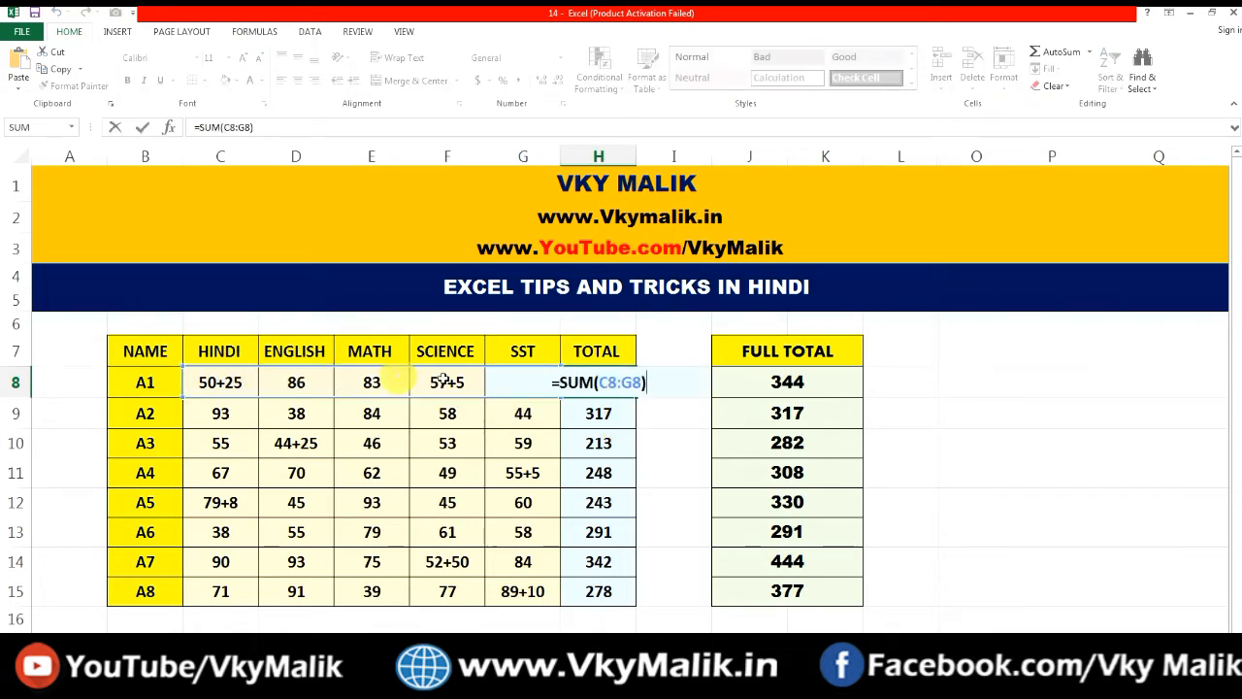
key("Return")
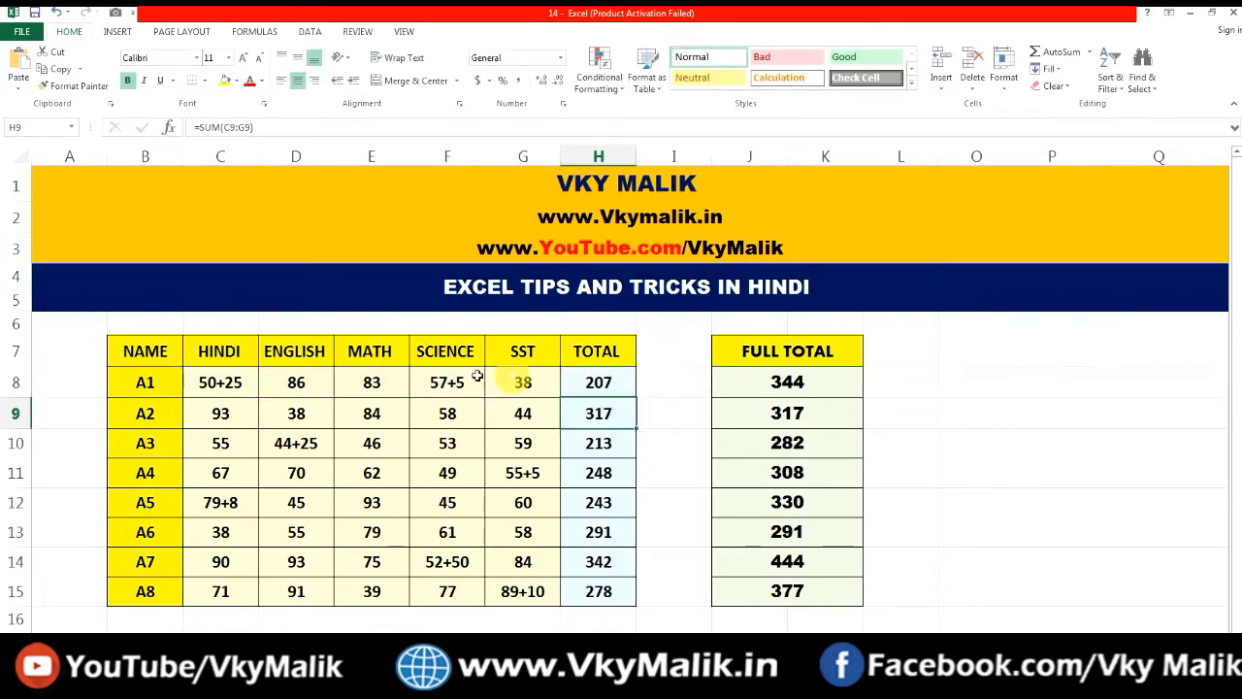
- Compare student A1's plain number marks with the plus-sign entries in the HINDI and SCIENCE columns, checking them against the TOTAL cell
left_click(301, 382)
left_click(372, 383)
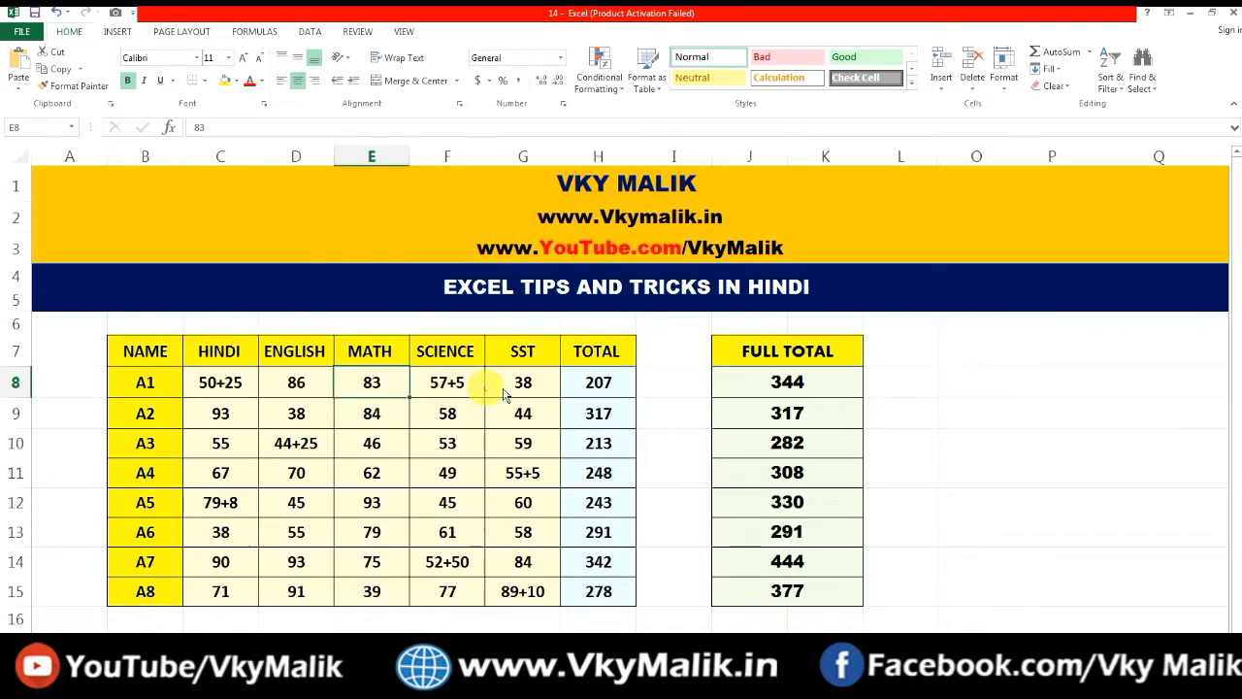
left_click(524, 383)
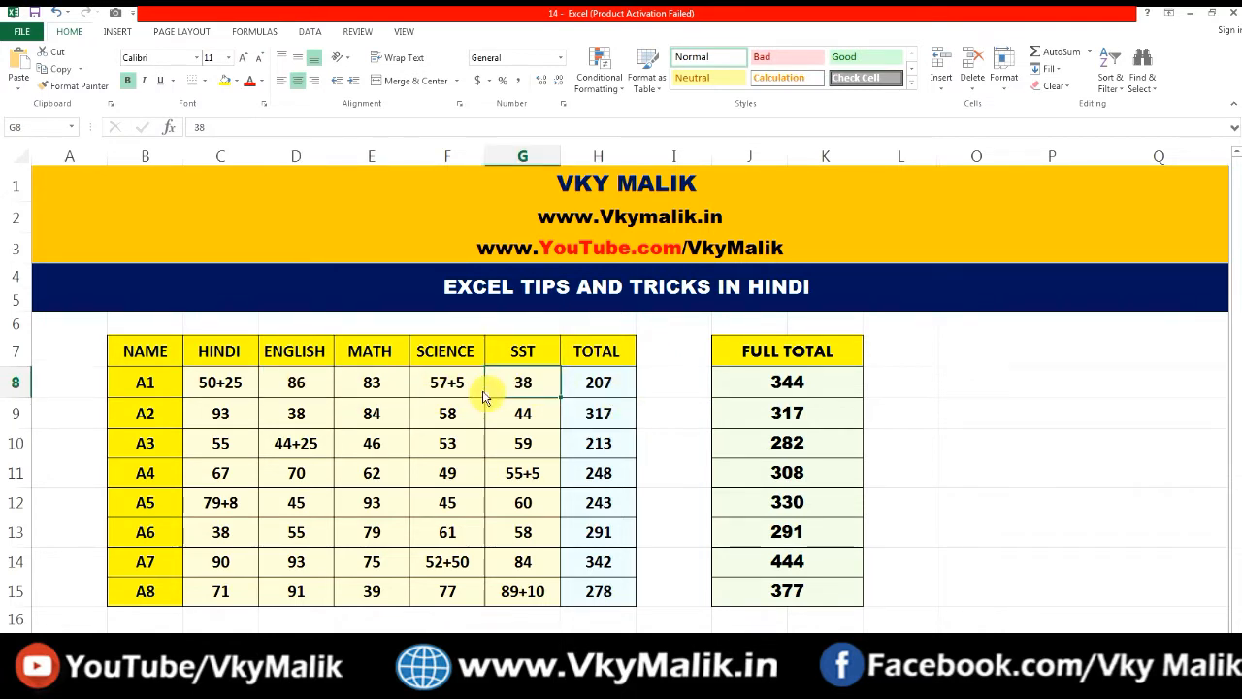
left_click(449, 384)
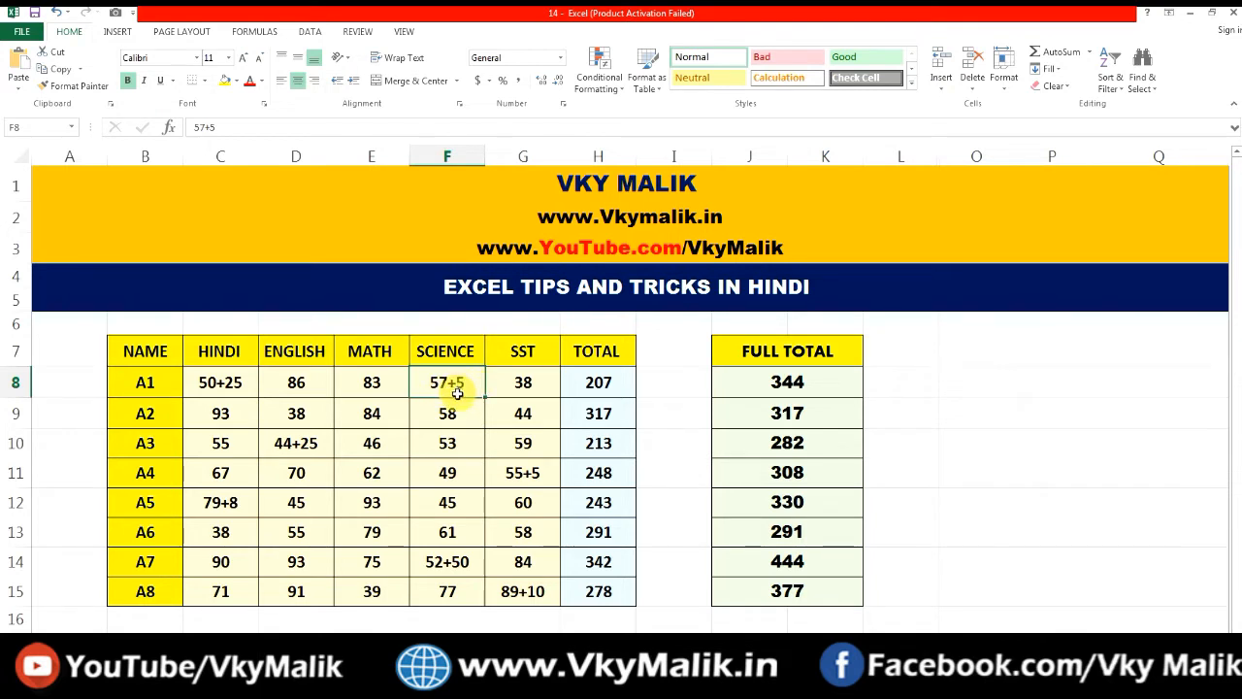
left_click(614, 386)
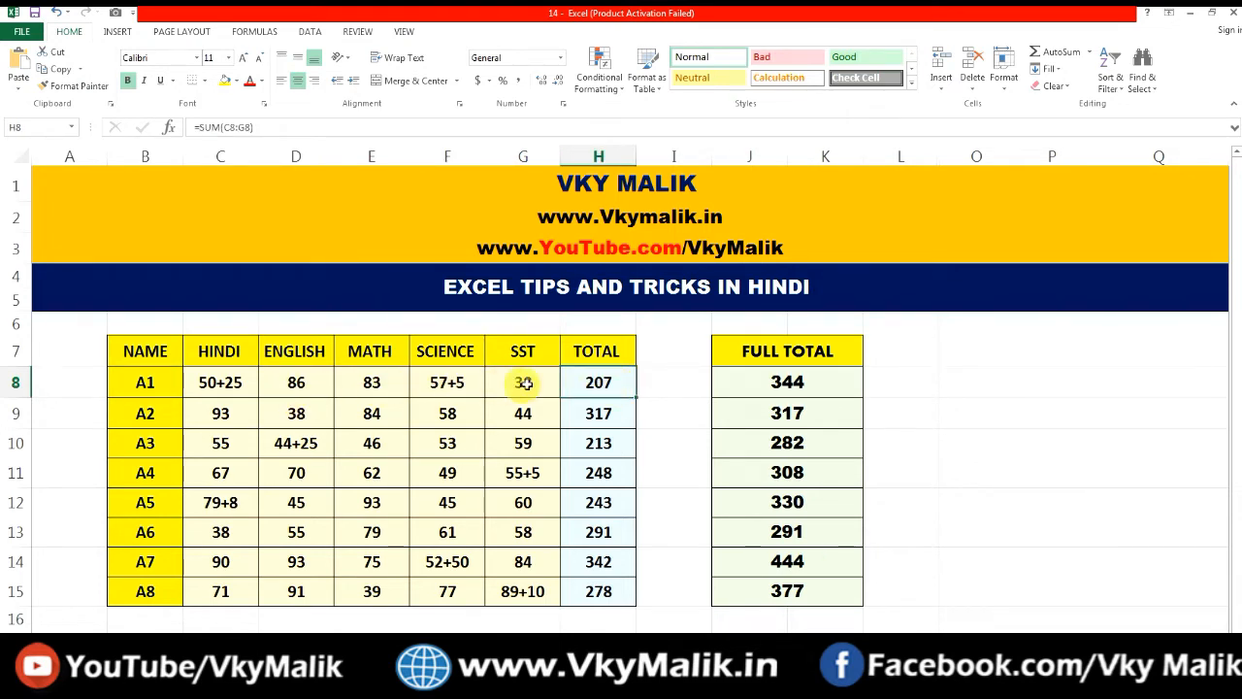
left_click(204, 383)
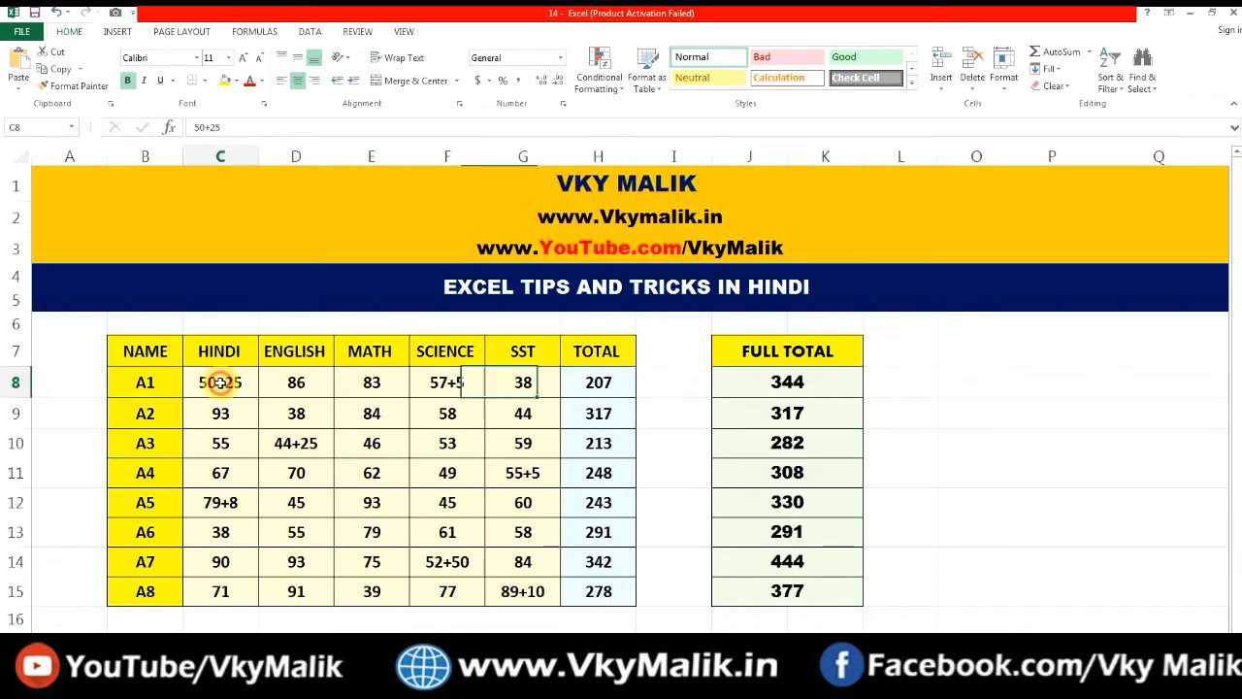
left_click(442, 379)
left_click(221, 383)
left_click(442, 381)
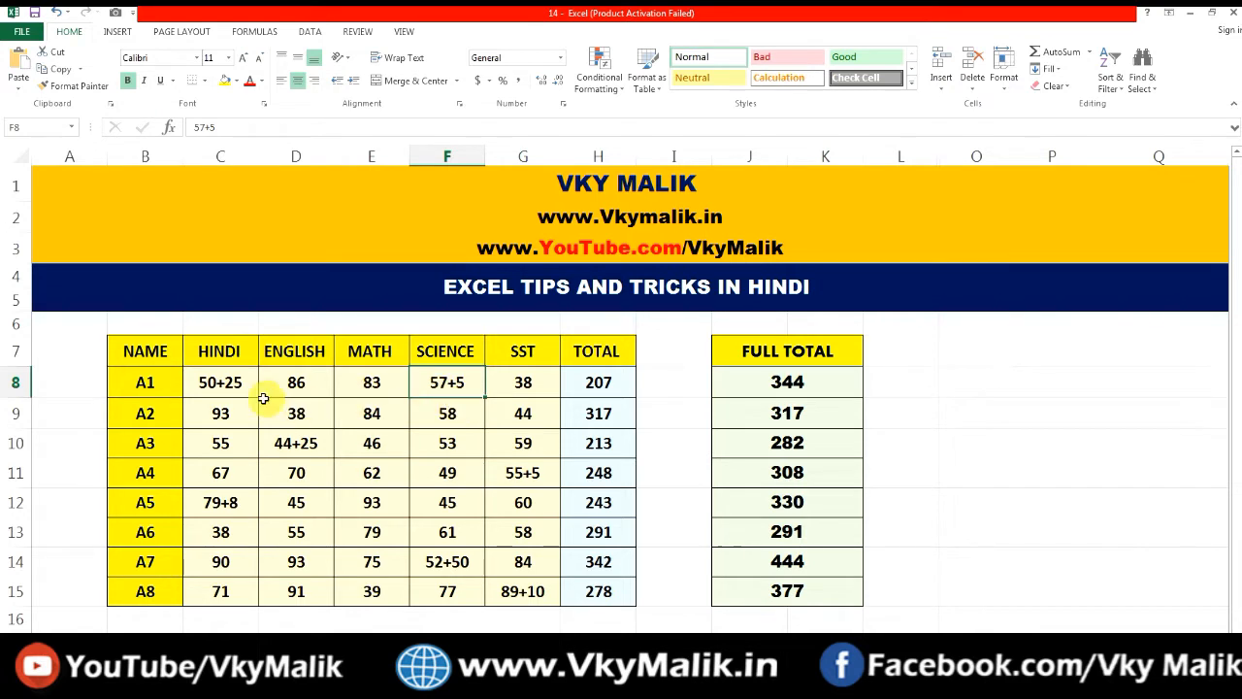
left_click(219, 384)
left_click(445, 383)
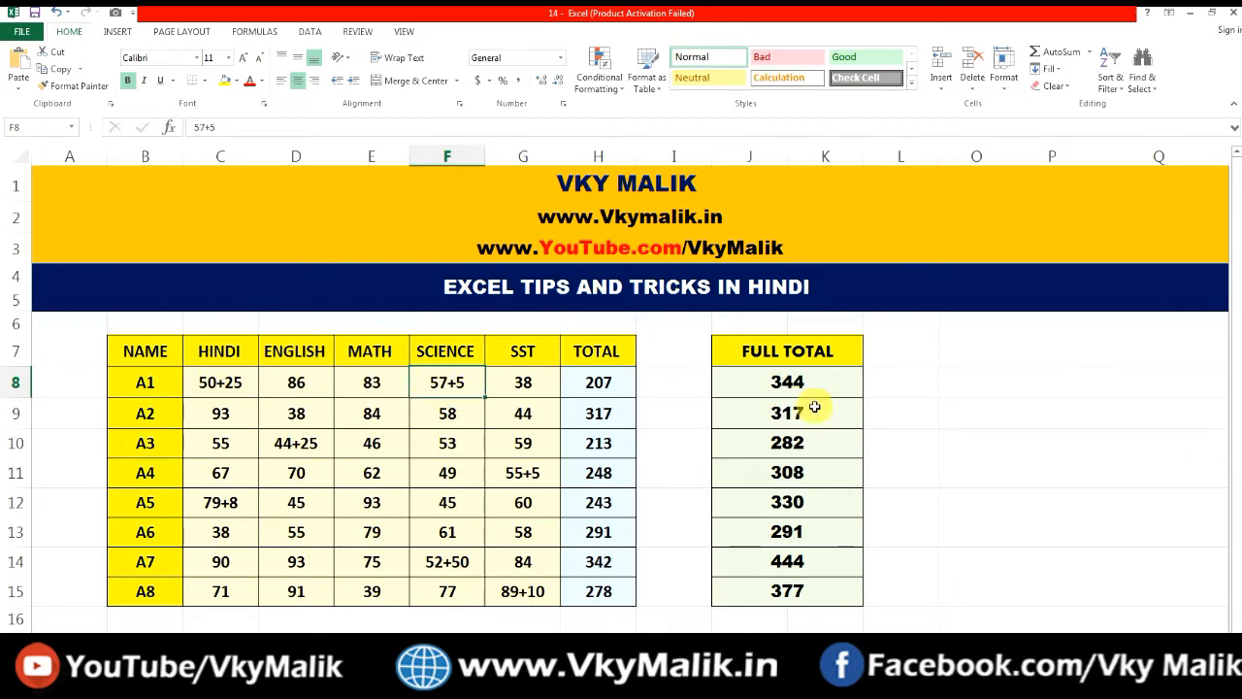
- Enter 50+50 as student A1's ENGLISH mark in cell D8
left_click(299, 381)
type("50+50")
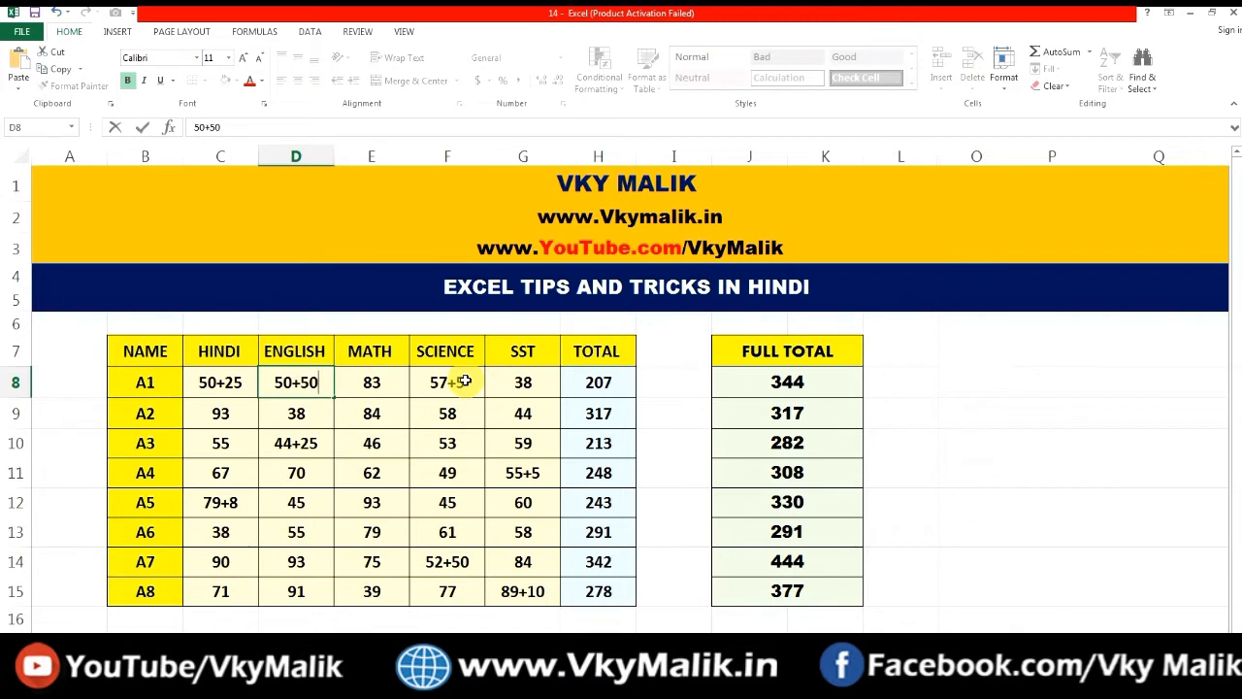
key("Return")
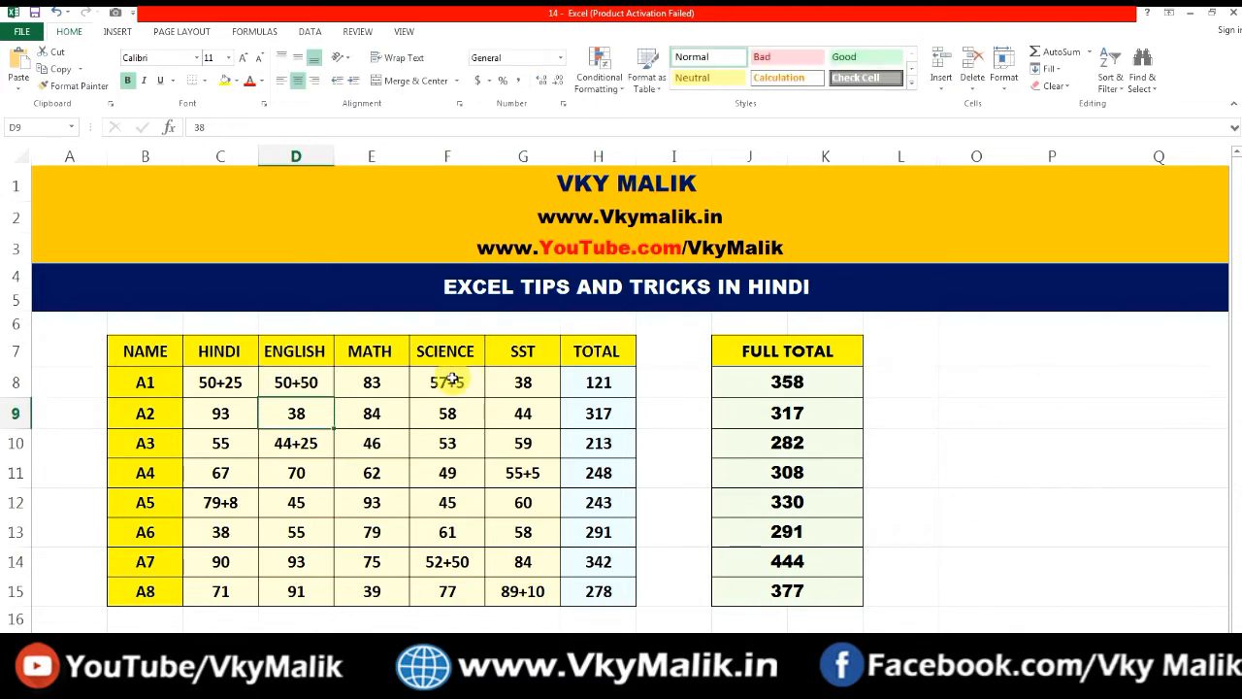
- Check student A1's TOTAL and inspect the full formula in the FULL TOTAL cell J8
left_click(602, 383)
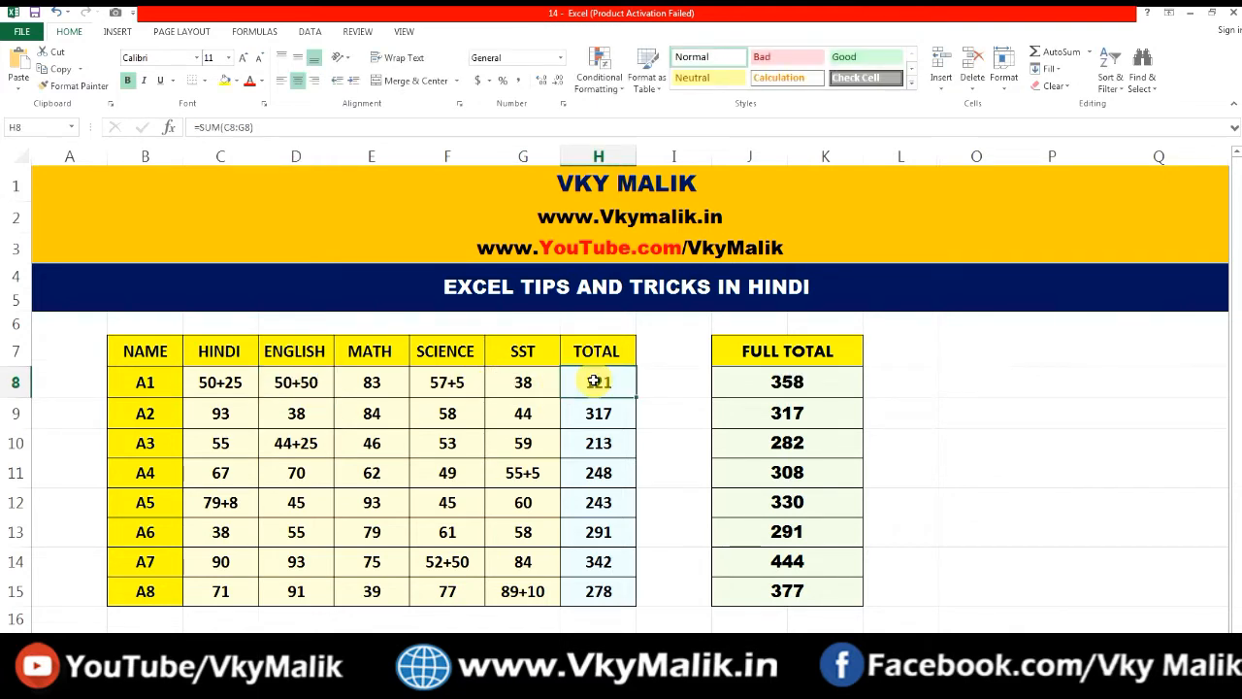
left_click(795, 386)
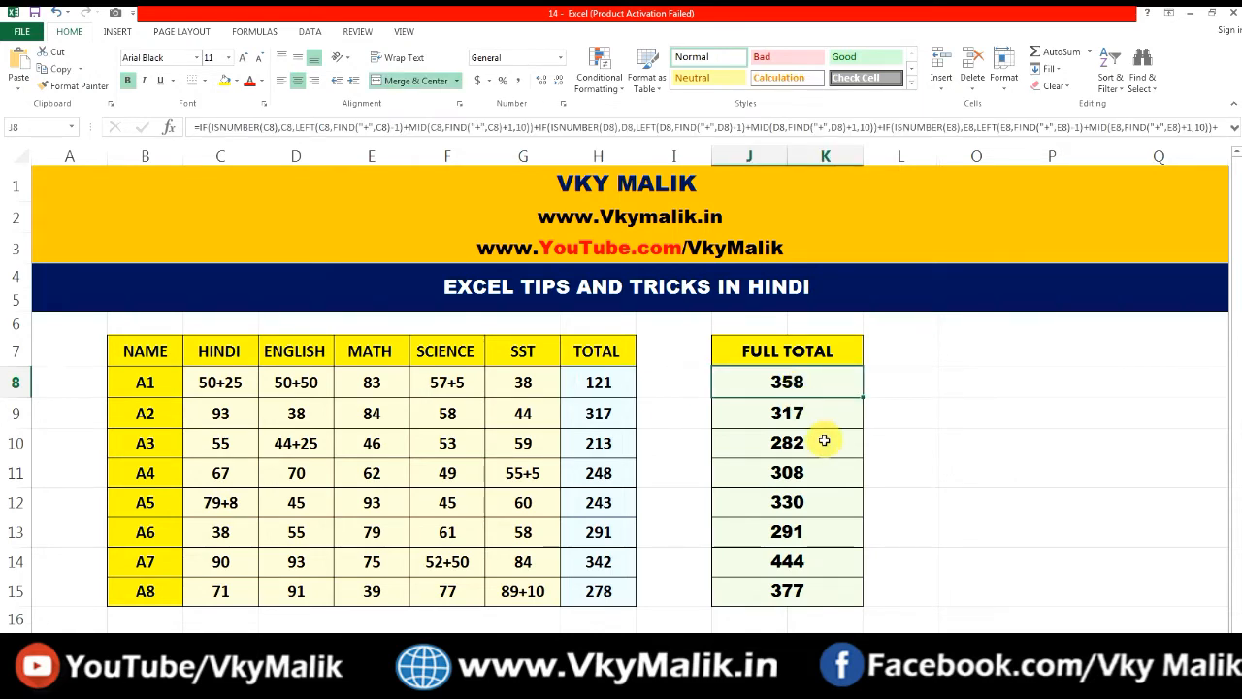
key("F2")
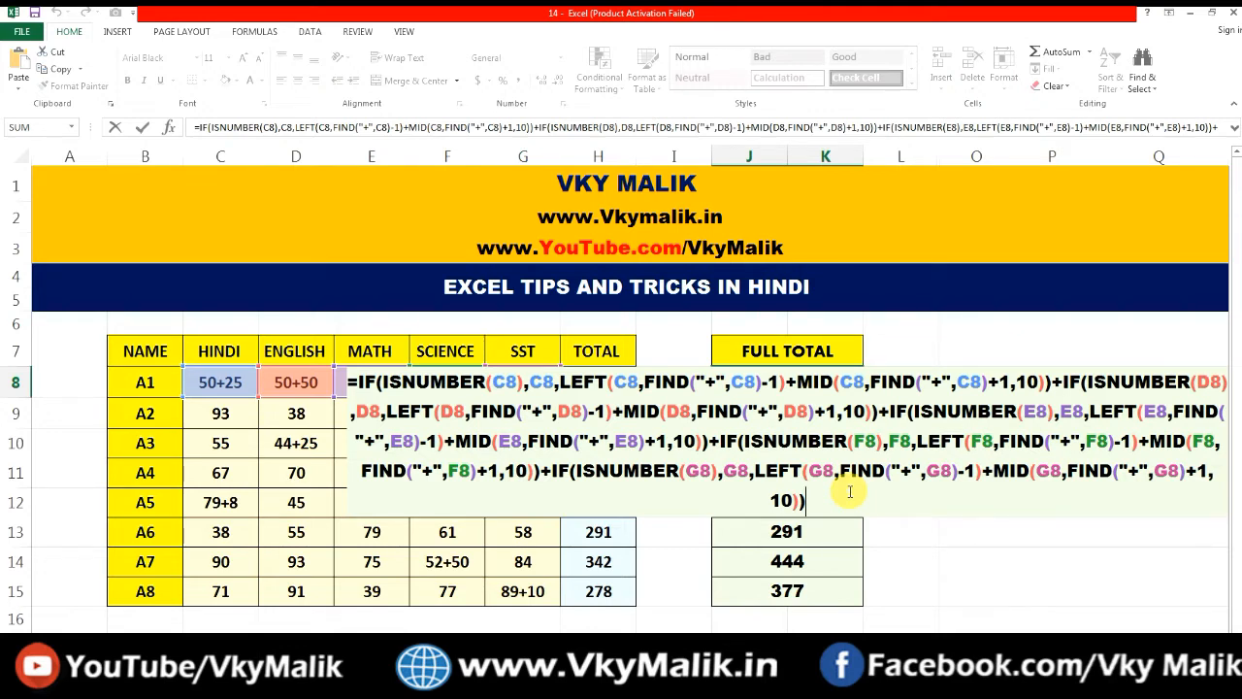
key("Return")
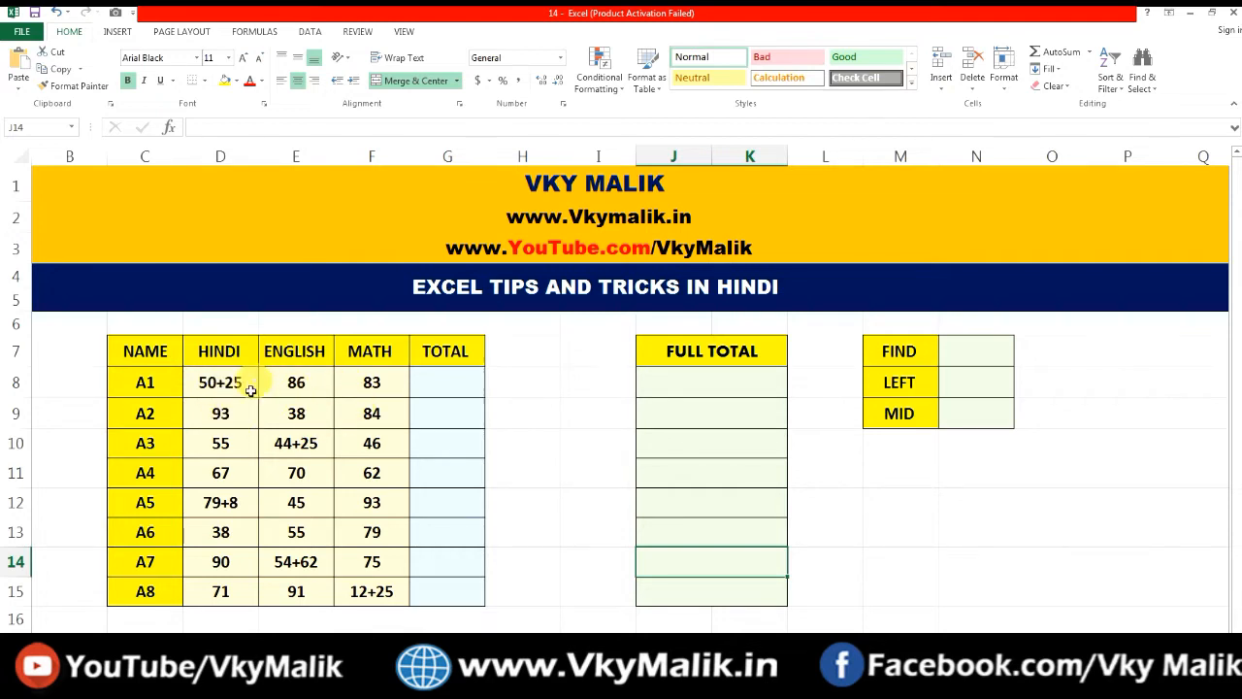
- Sum D8:F8 in student A1's TOTAL cell G8 and fill the formula down to G15
left_click(431, 393)
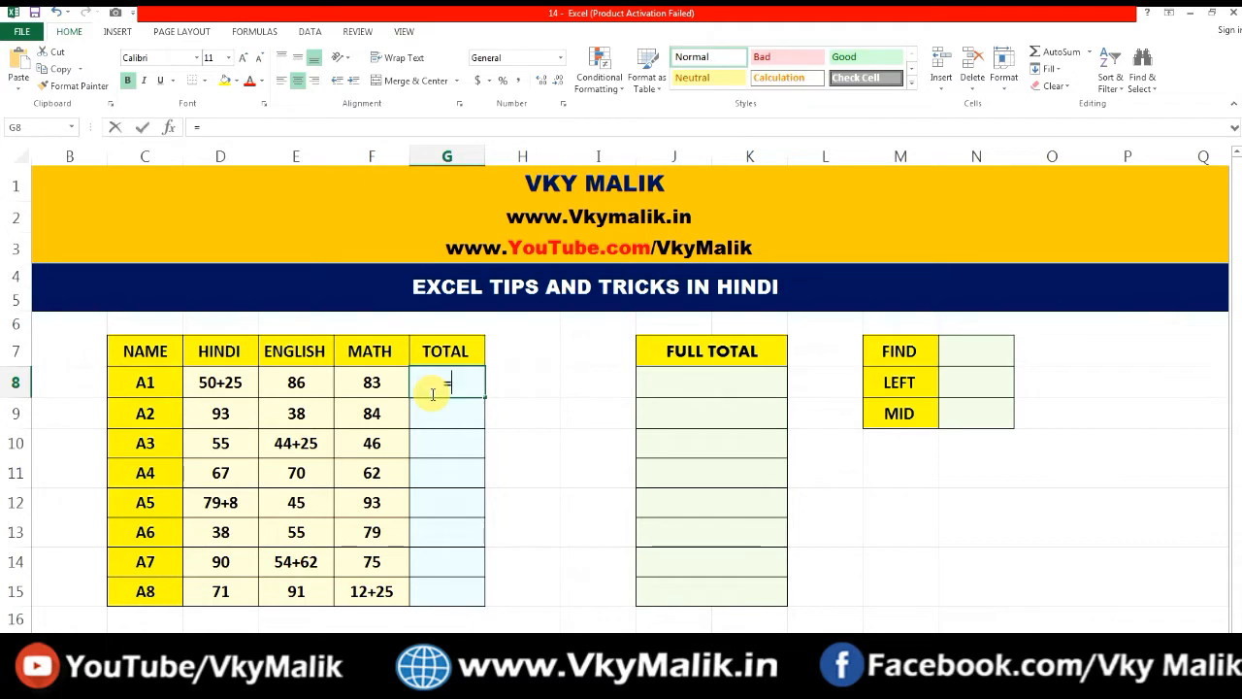
type("=sum(")
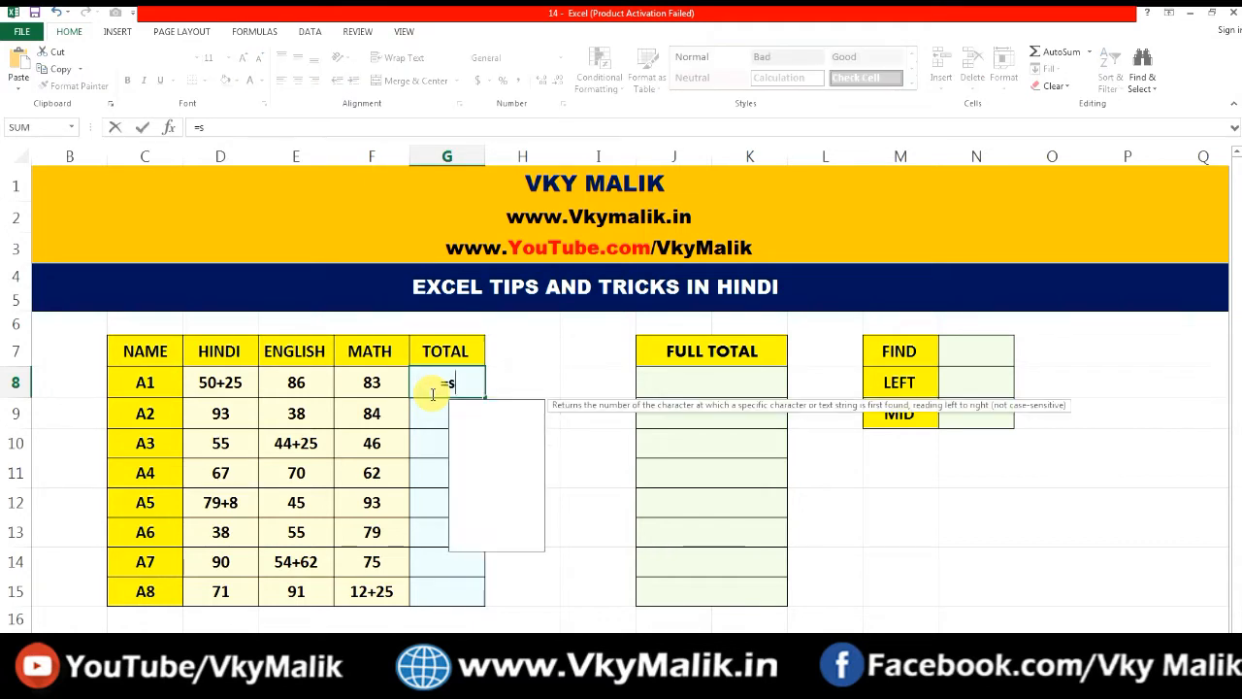
left_click(248, 384)
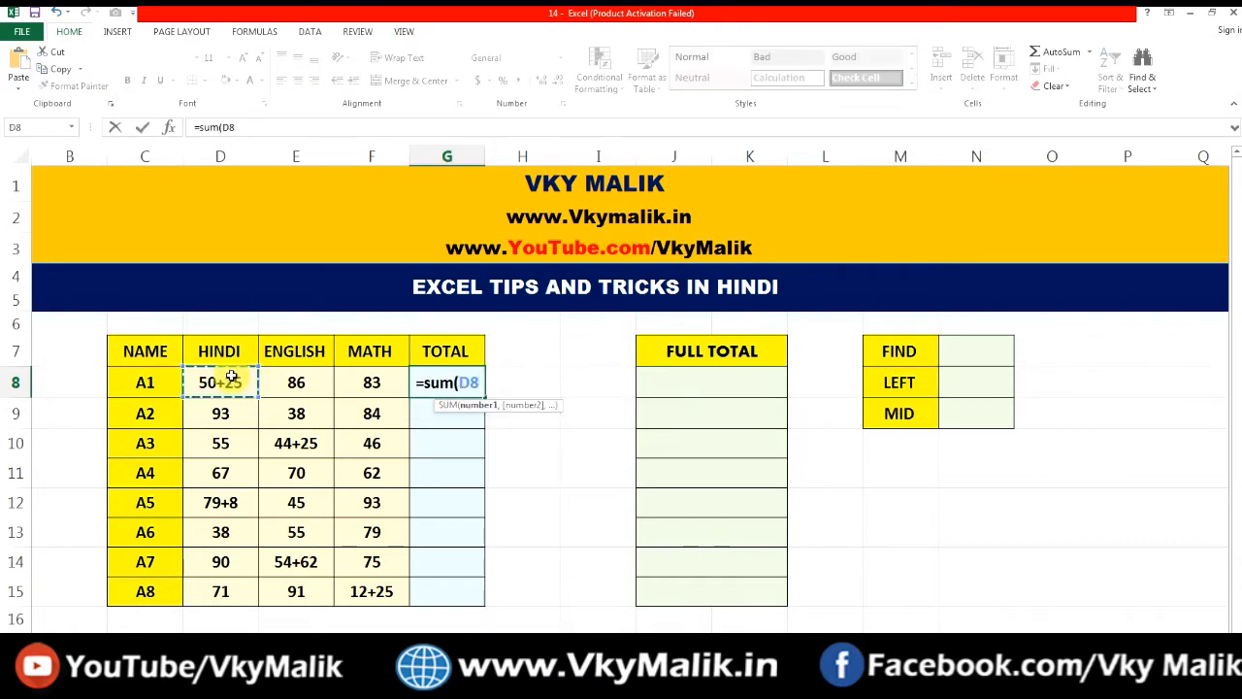
type(":F8)")
key("Return")
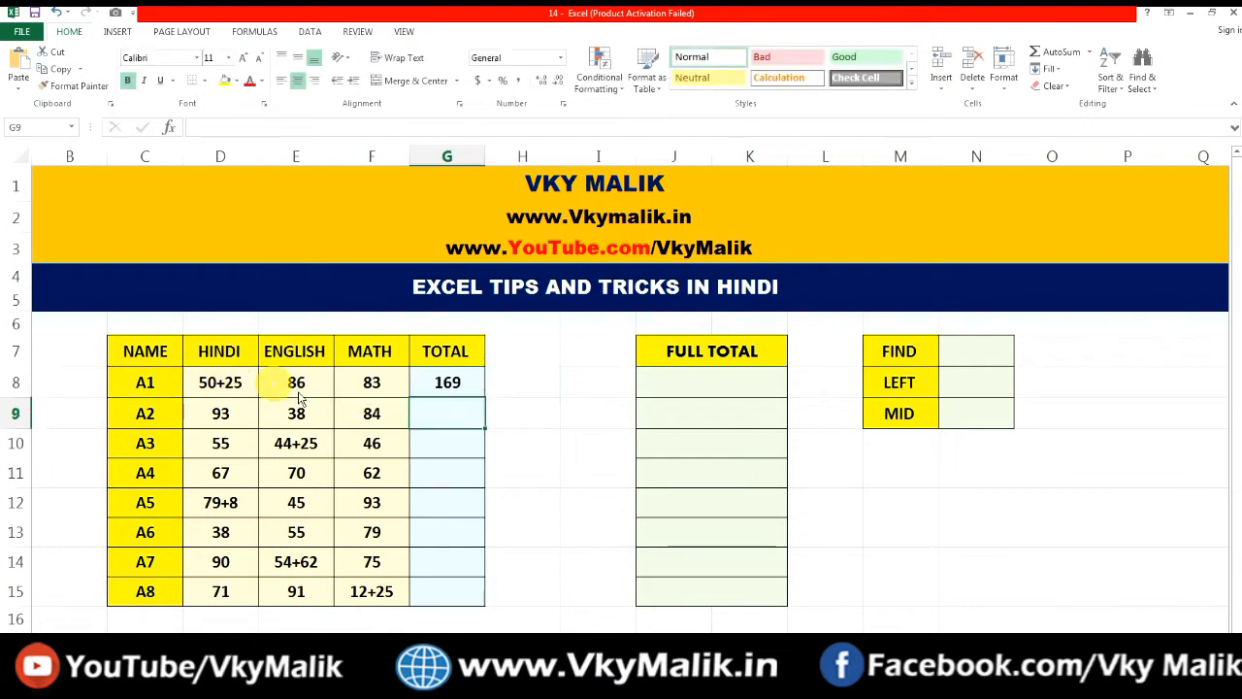
left_click(432, 384)
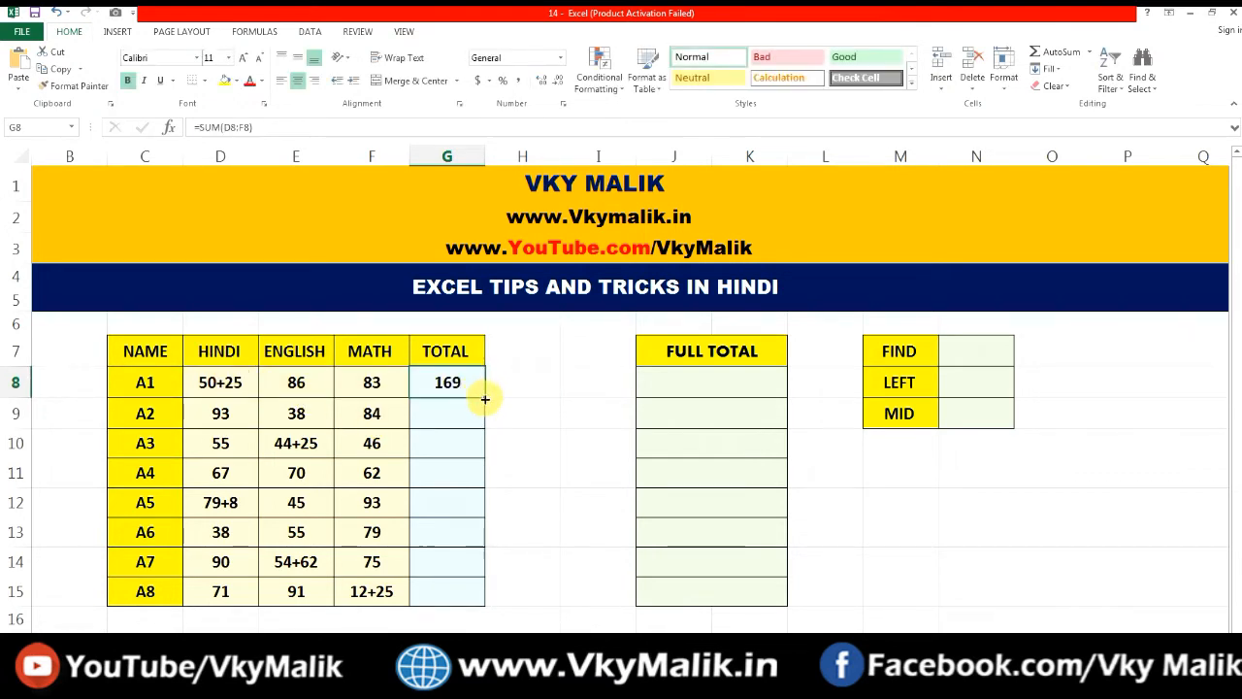
double_click(486, 398)
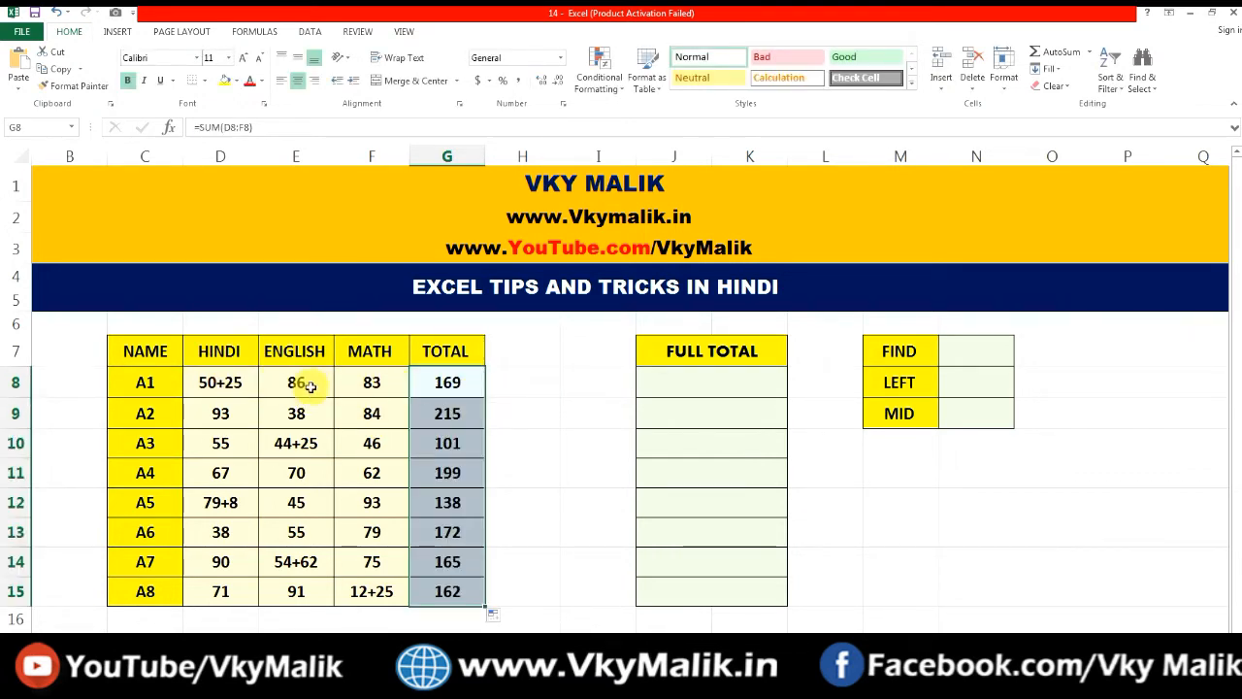
- Review the plus-sign marks in the HINDI, ENGLISH and MATH columns, from cell D8 through F15
left_click(229, 381)
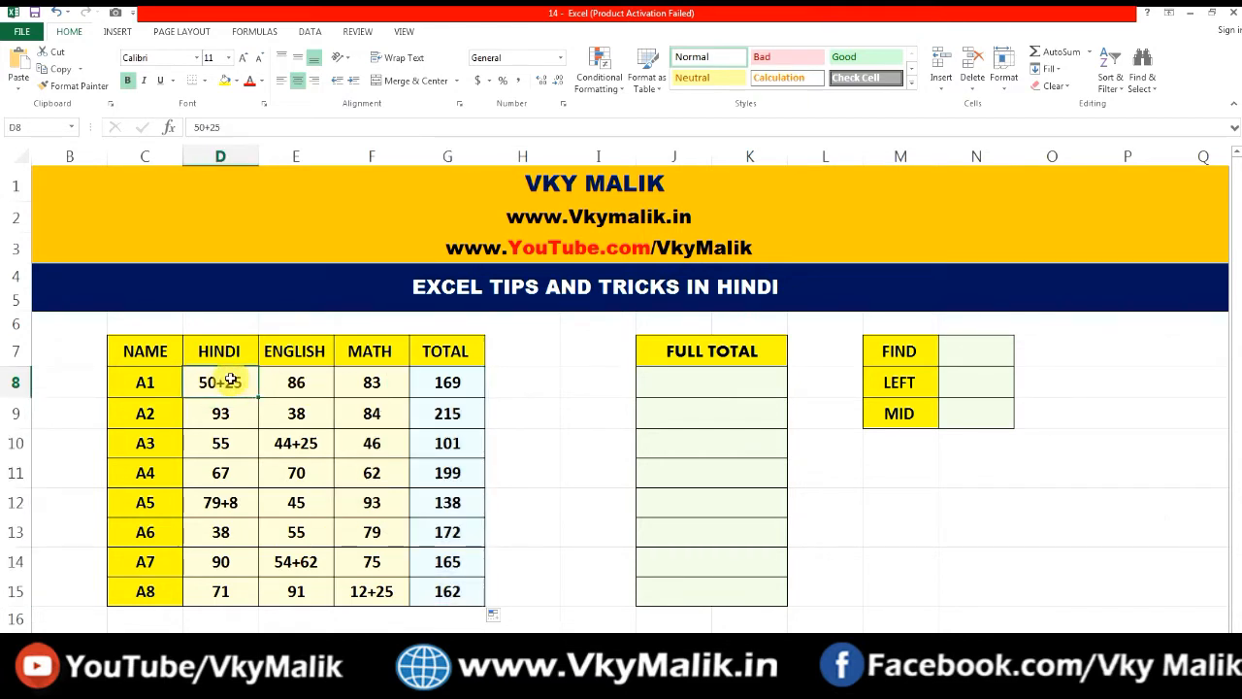
left_click(295, 378)
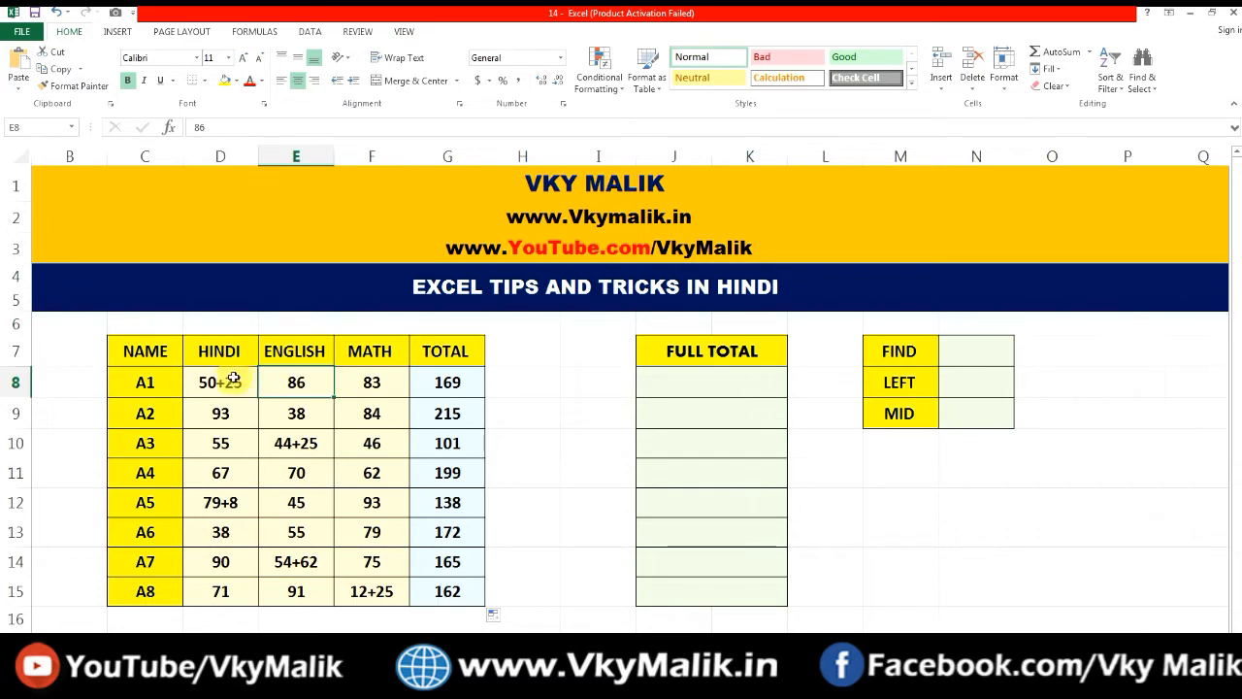
left_click(297, 441)
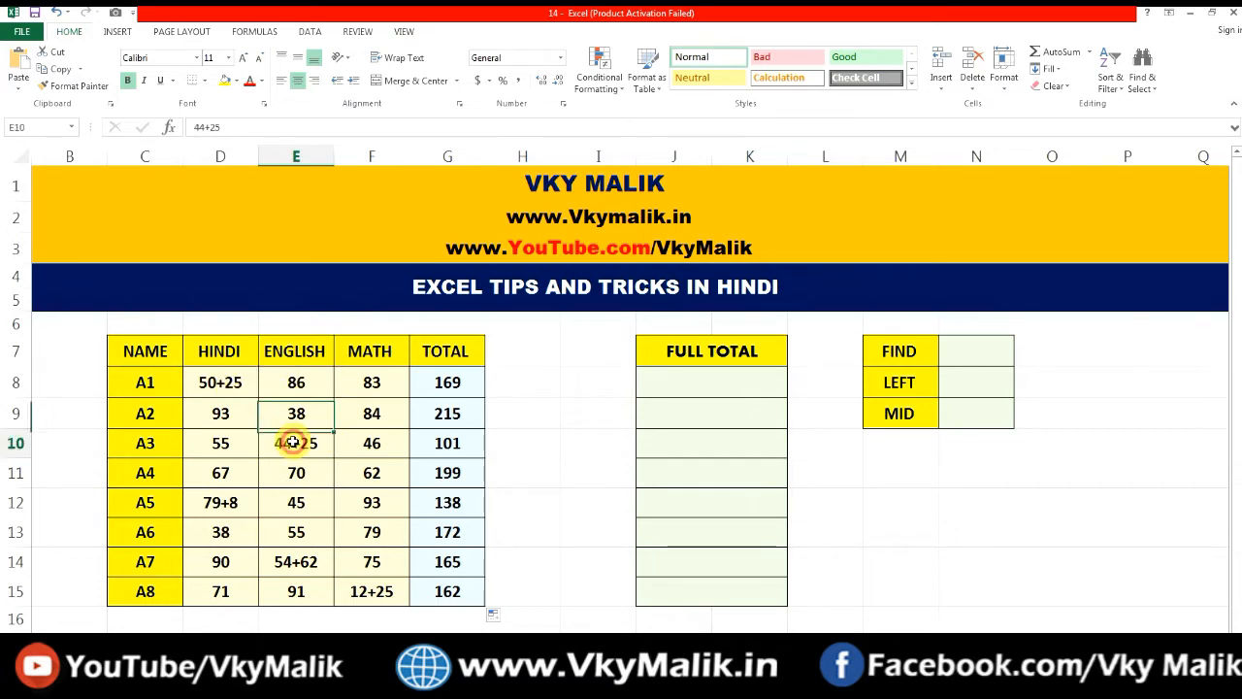
left_click(212, 502)
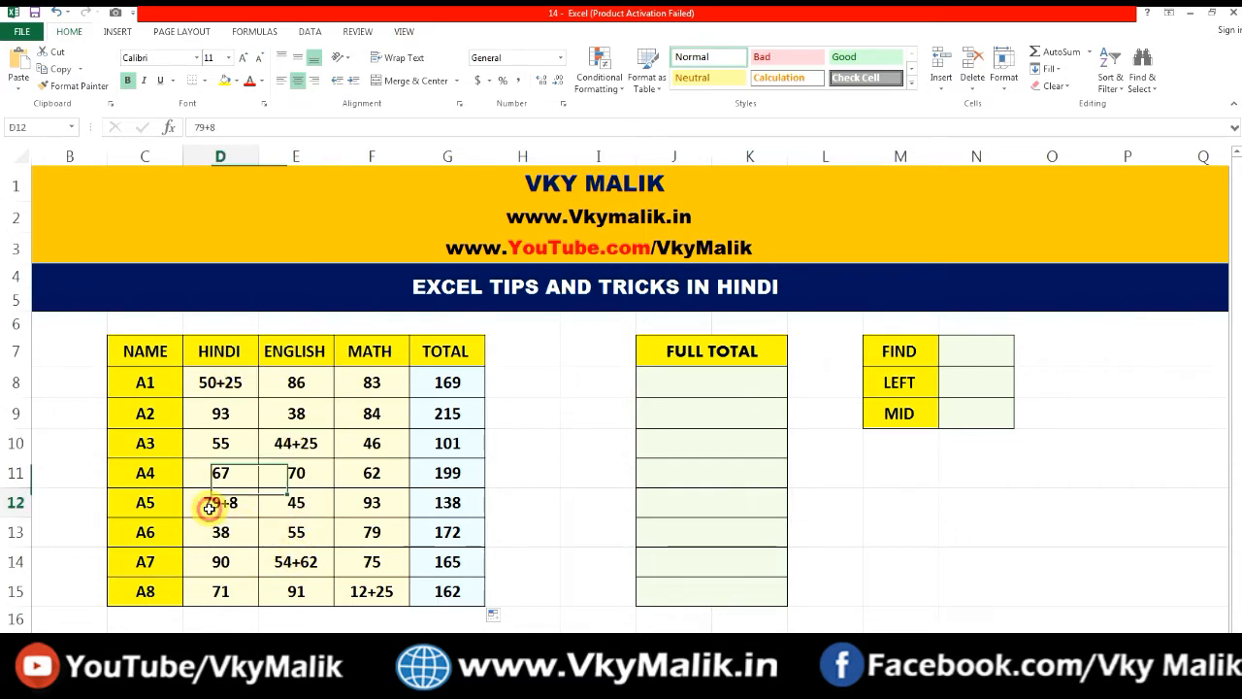
left_click(292, 563)
left_click(376, 590)
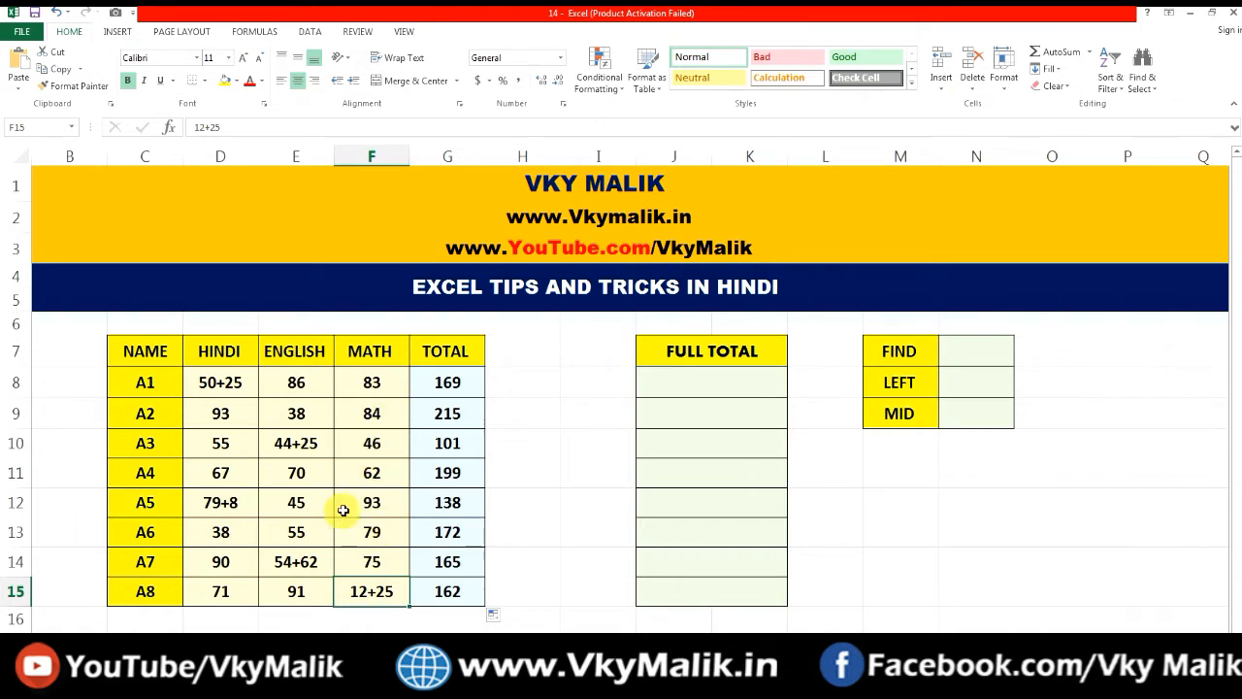
- Look over the FULL TOTAL cell J8, the FIND, LEFT and MID helper table, and the source mark in D8
left_click(719, 385)
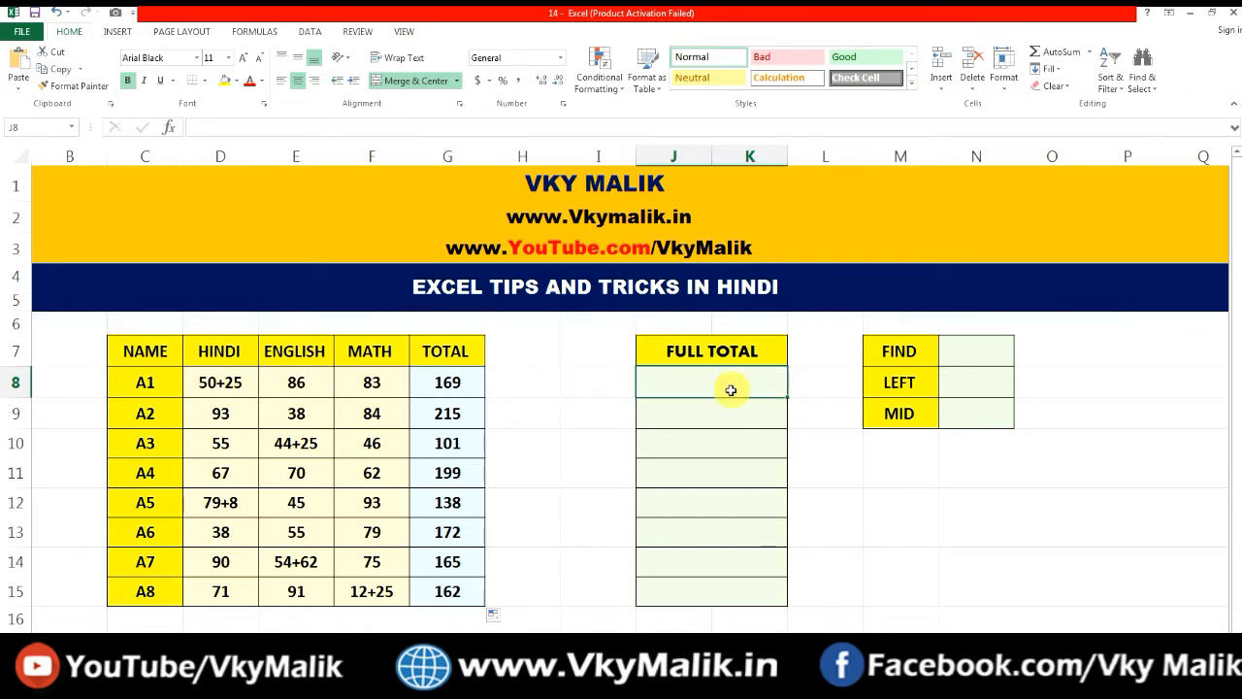
left_click(957, 349)
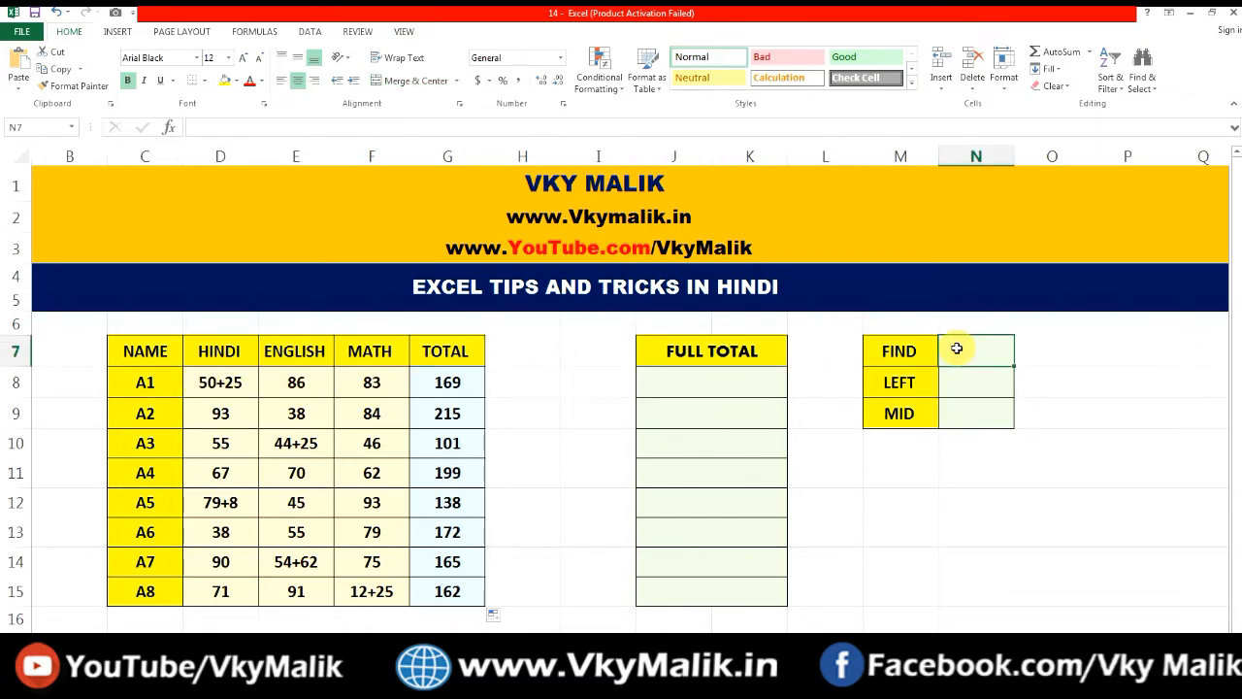
left_click(911, 382)
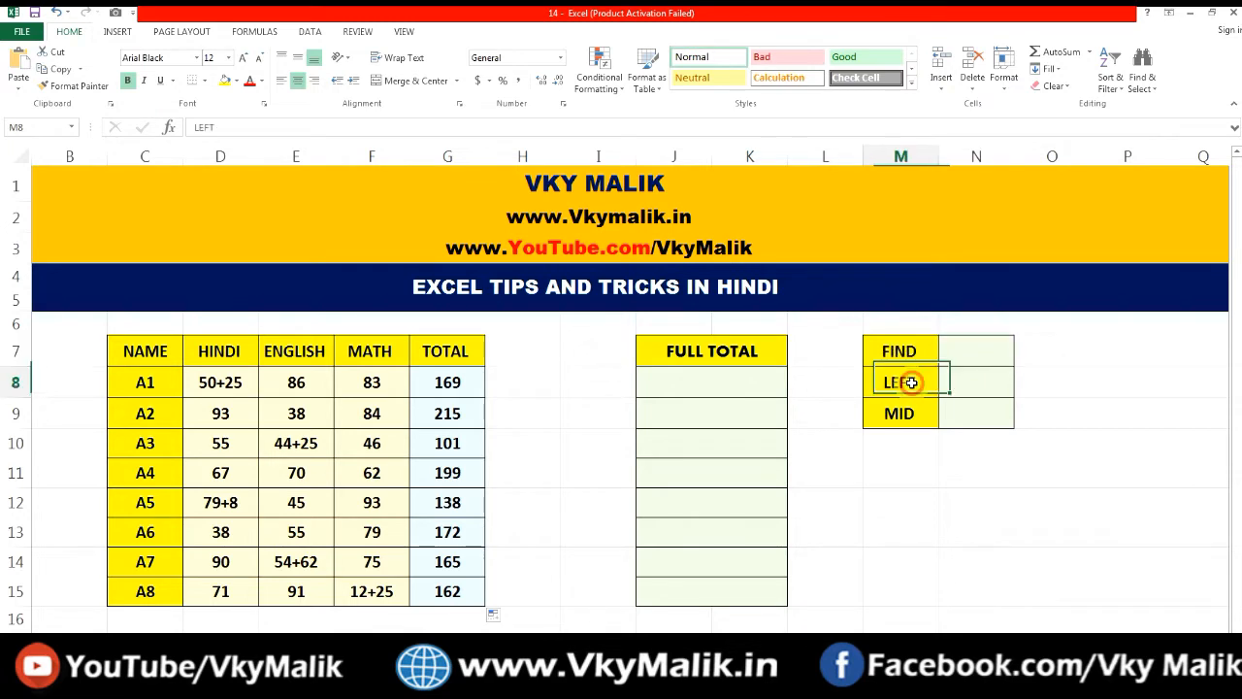
left_click(917, 413)
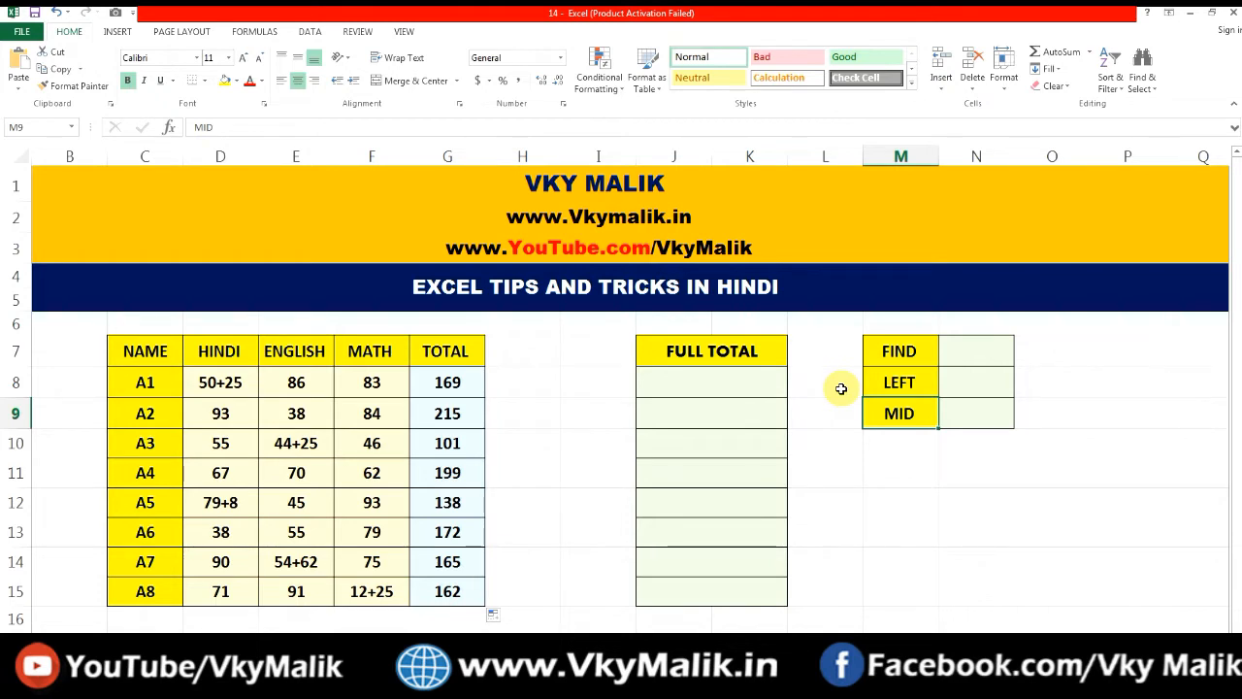
left_click(961, 351)
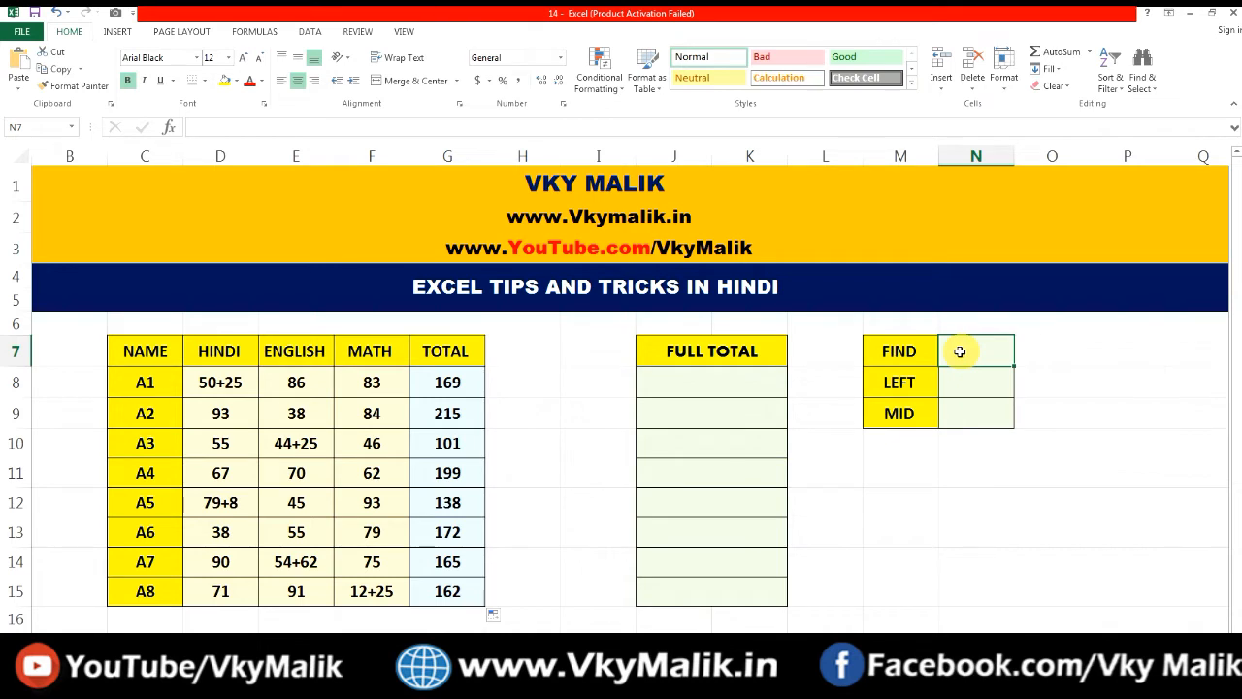
left_click(236, 384)
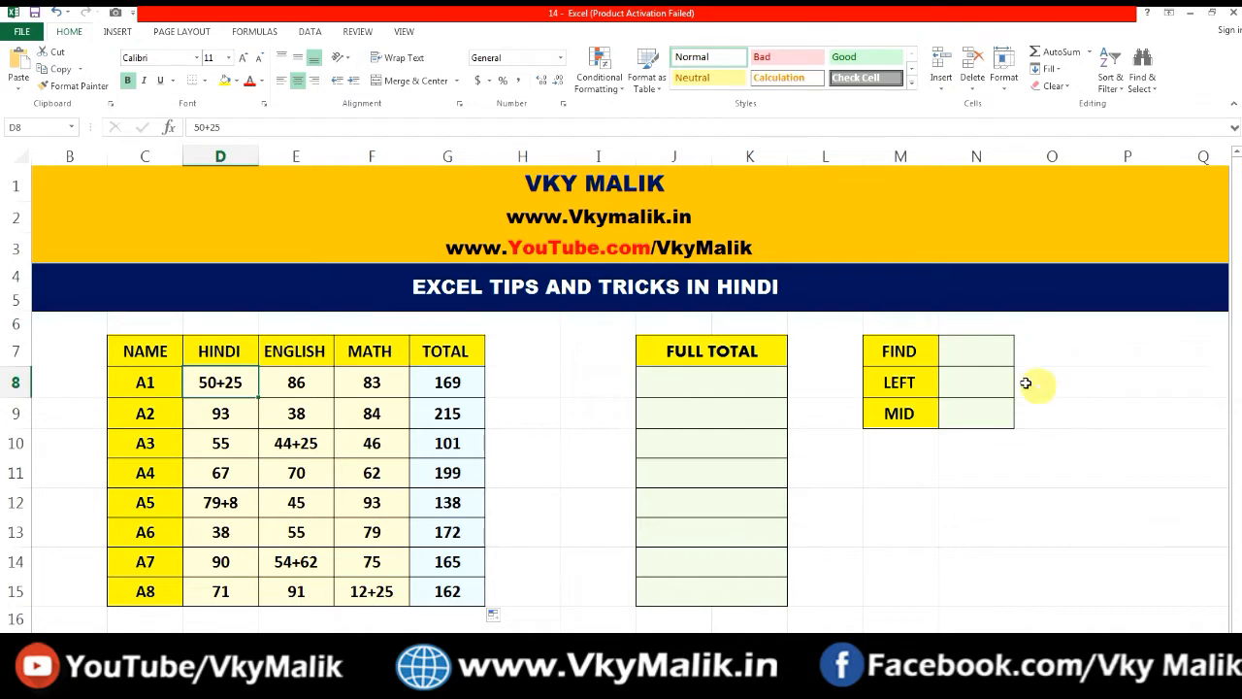
- Enter =FIND("+",D8) in the FIND result cell N7 to locate the plus sign in student A1's HINDI mark
left_click(968, 354)
type("=FIND")
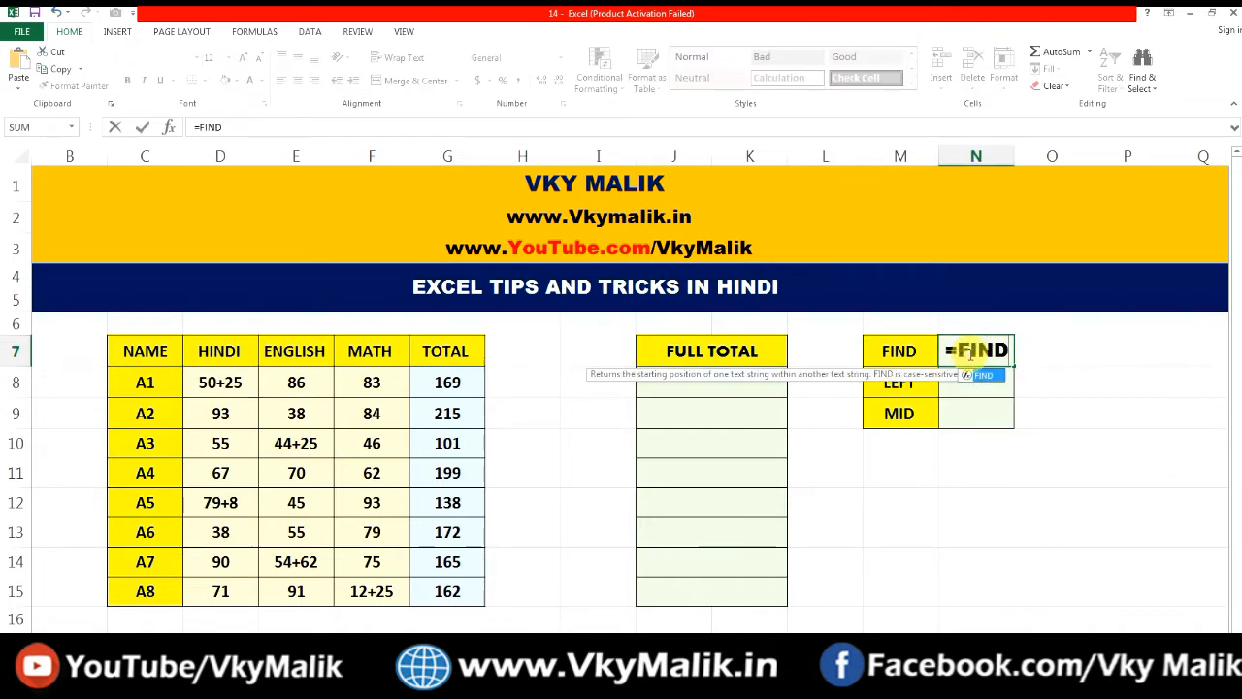
type("(")
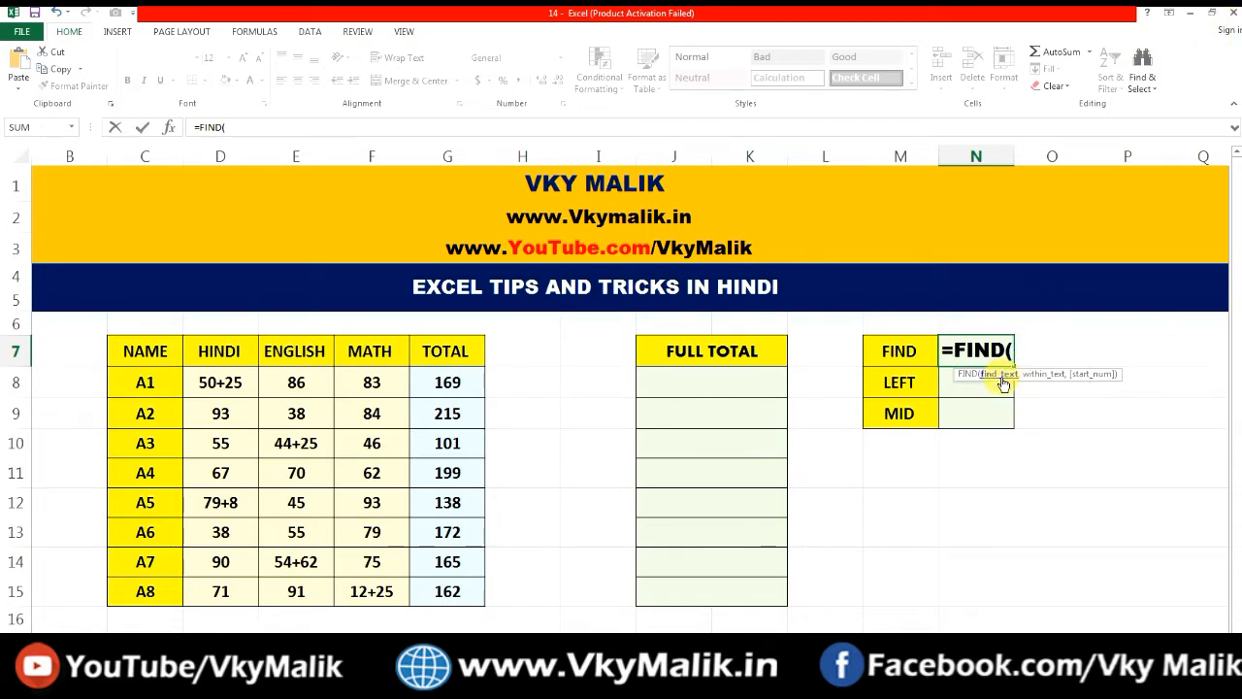
type("\"+\"")
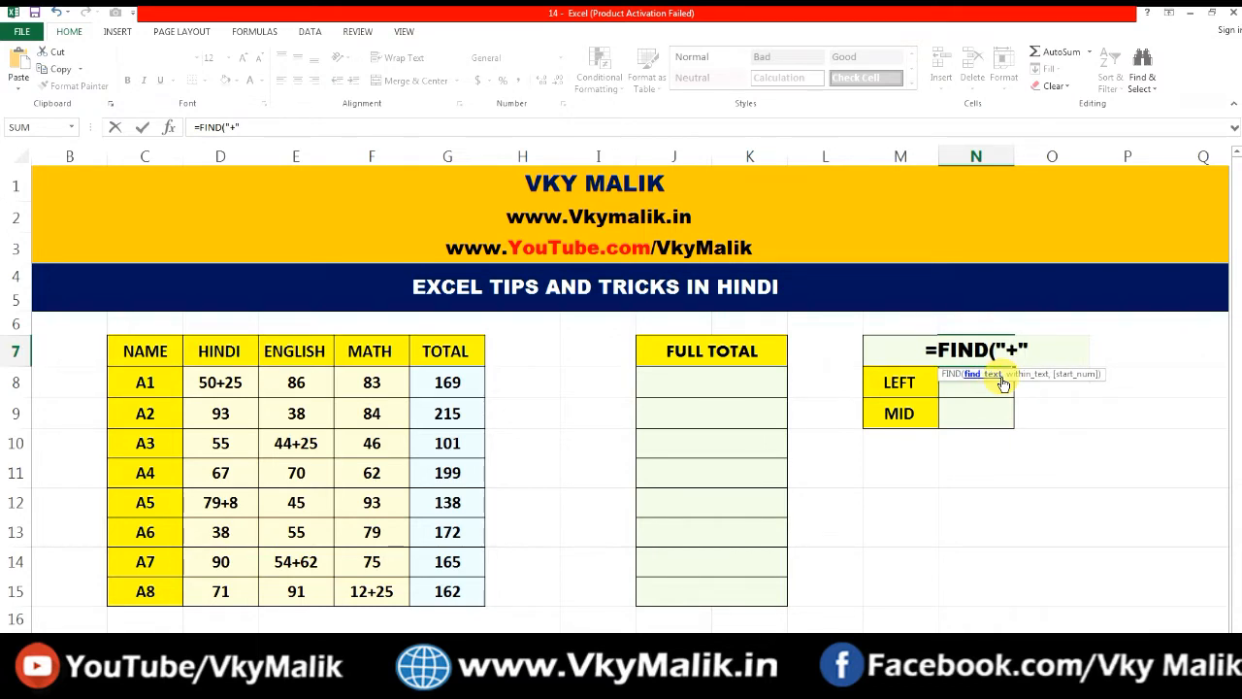
type(",")
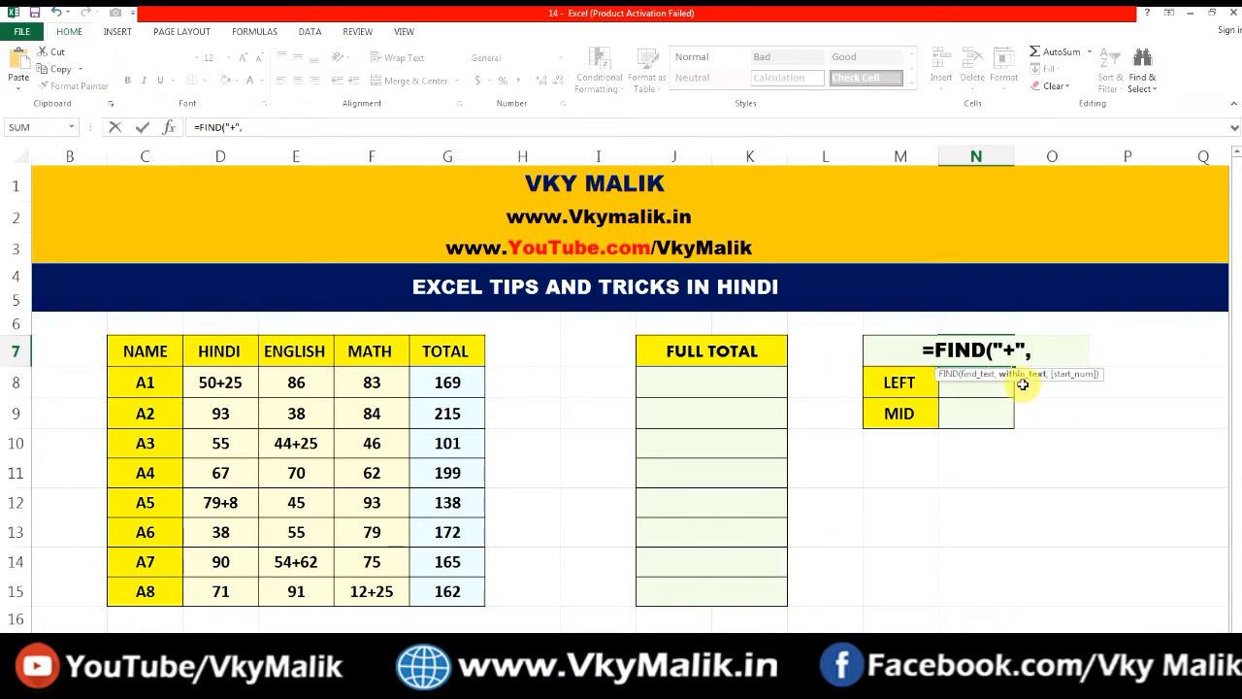
left_click(218, 384)
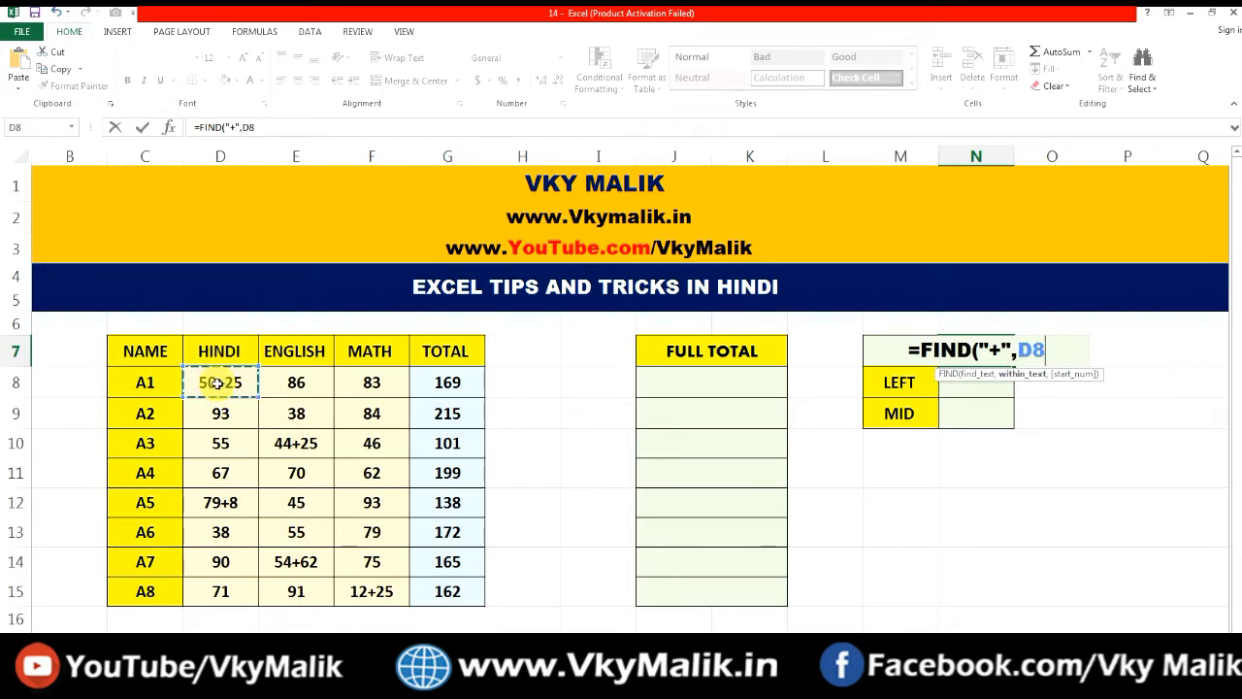
type(")")
key("Return")
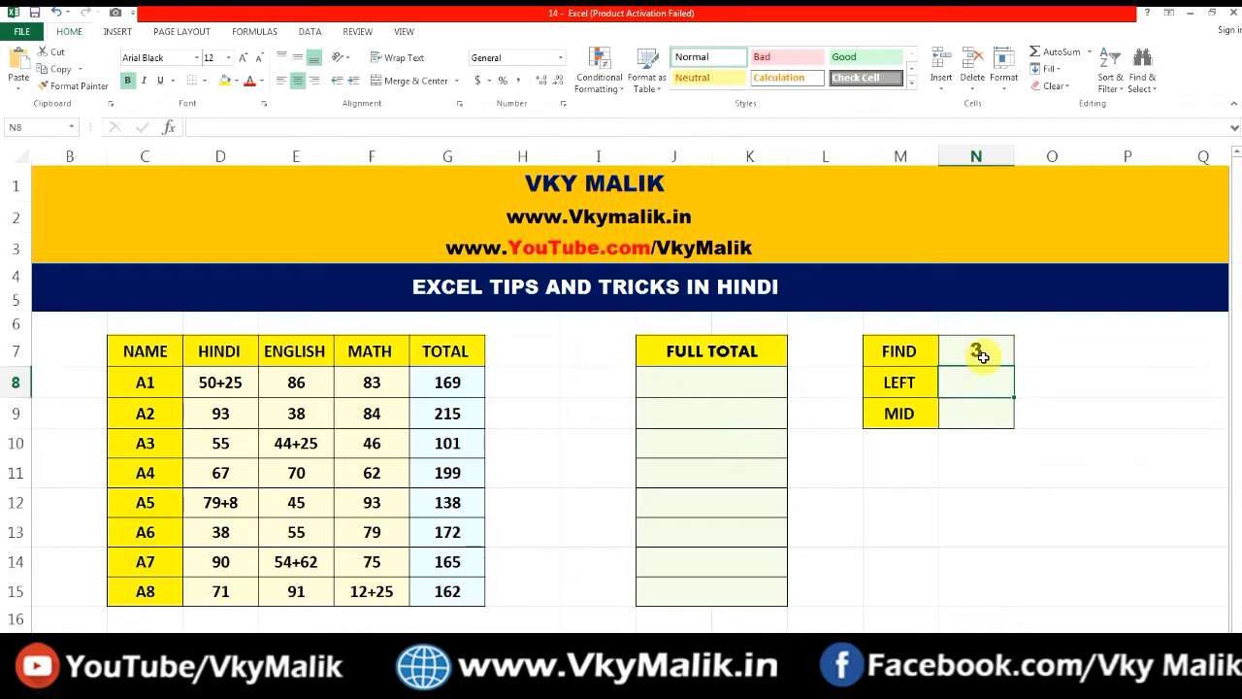
- Test the FIND formula by changing student A1's HINDI mark in D8 to 52541+858
left_click(226, 383)
type("5")
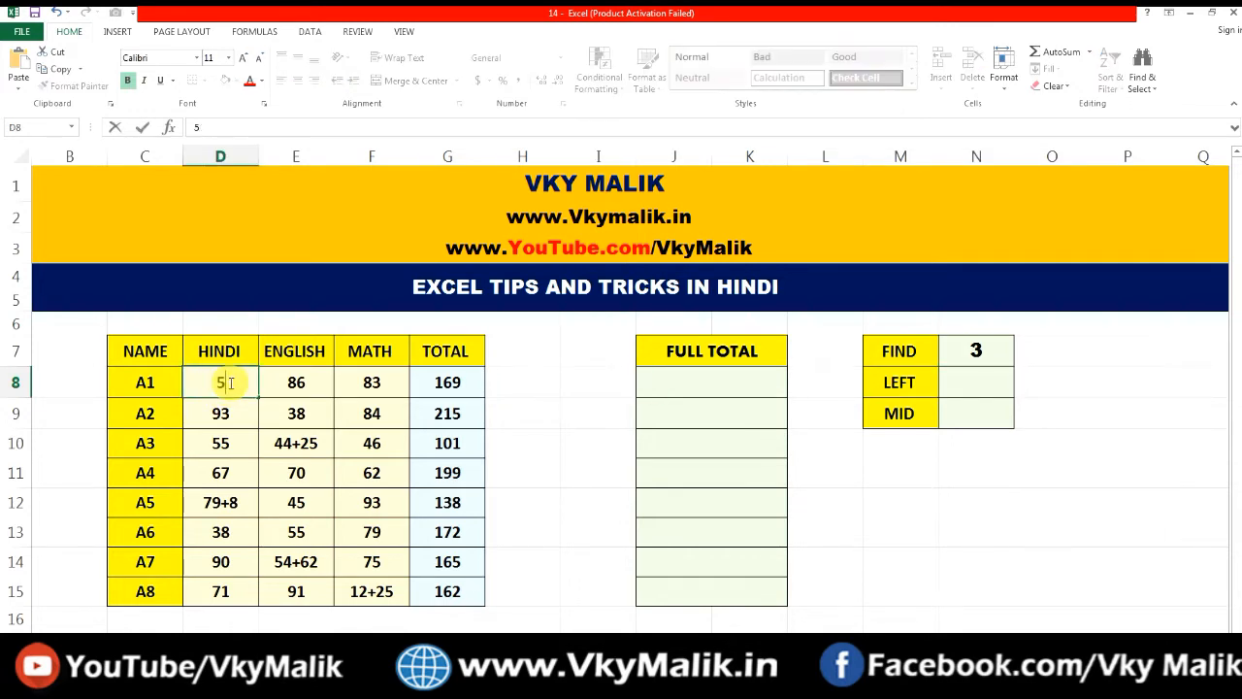
type("2541+858")
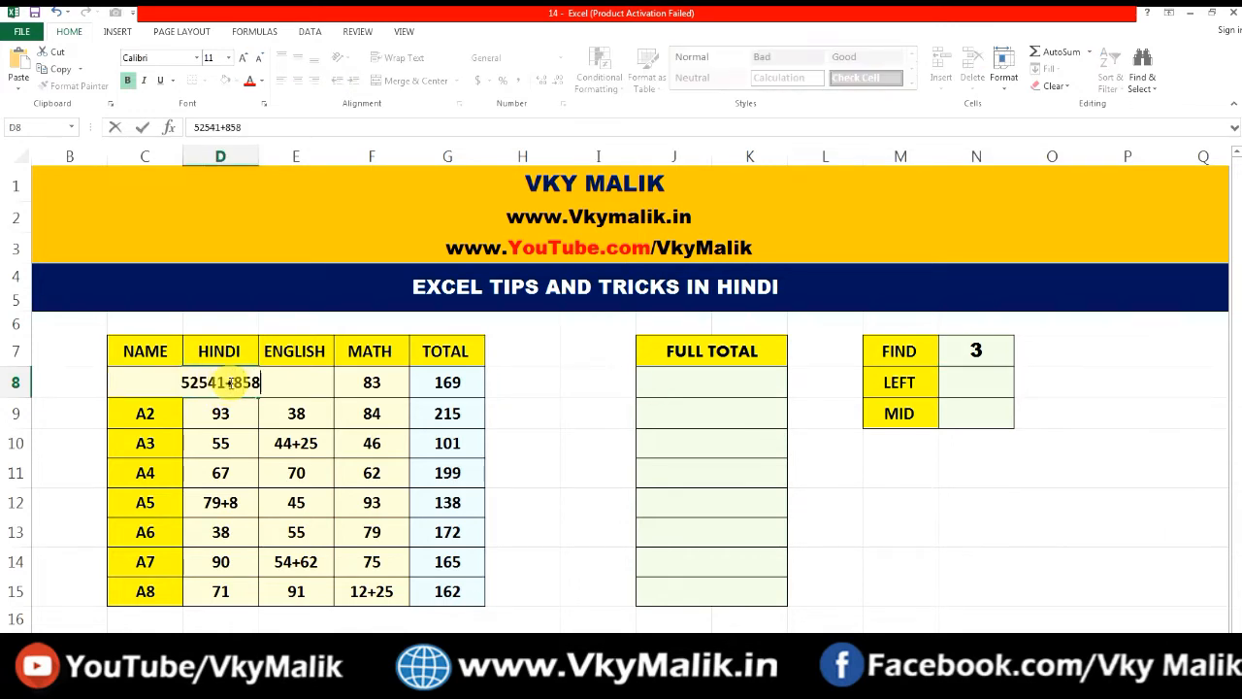
key("Return")
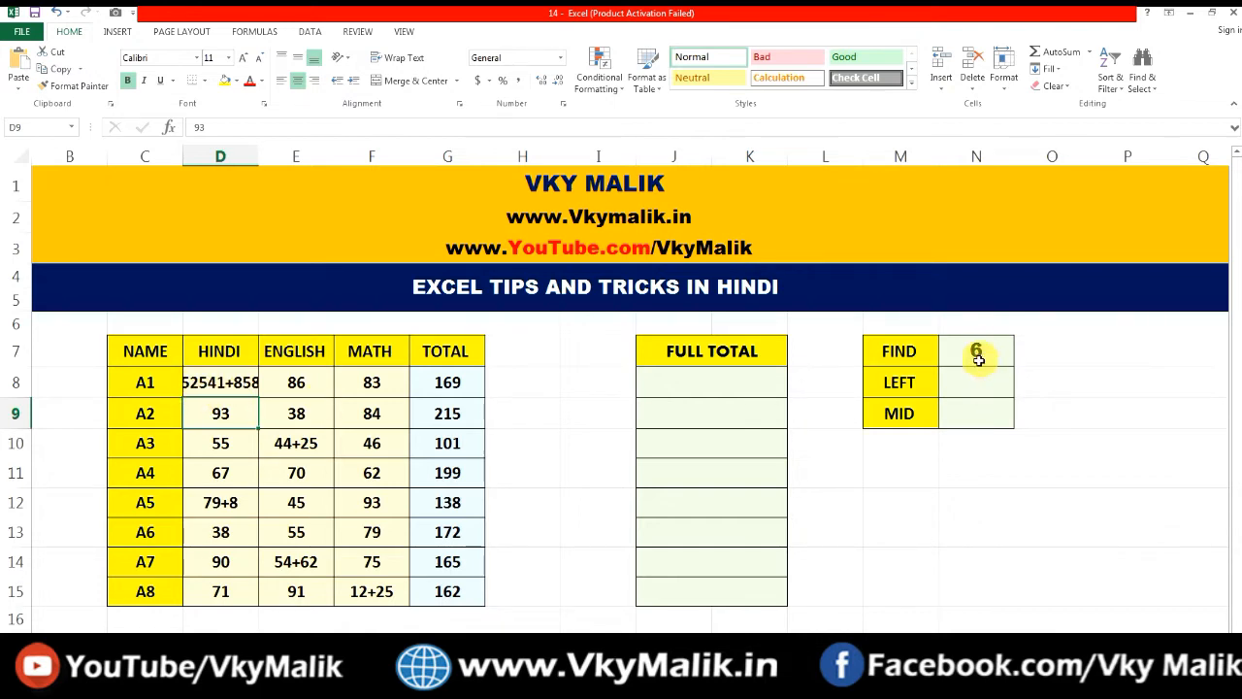
- Replace student A1's HINDI mark in D8 with 50+51
left_click(233, 383)
type("5")
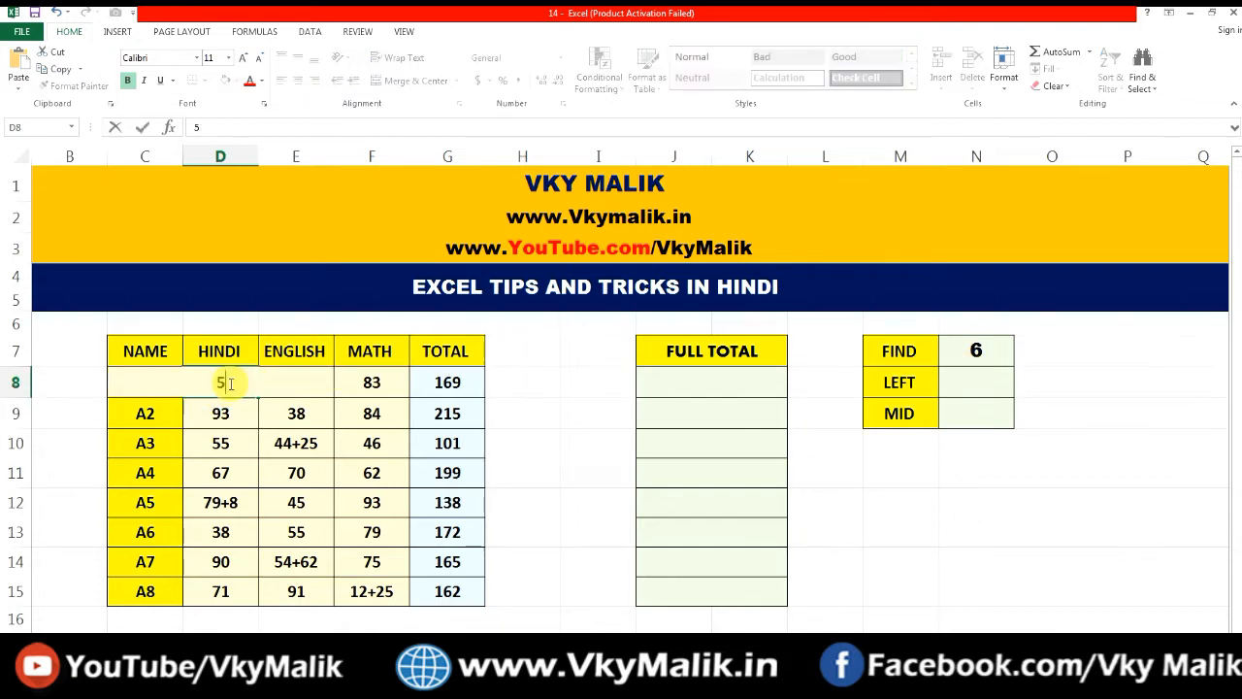
type("0+51")
key("Return")
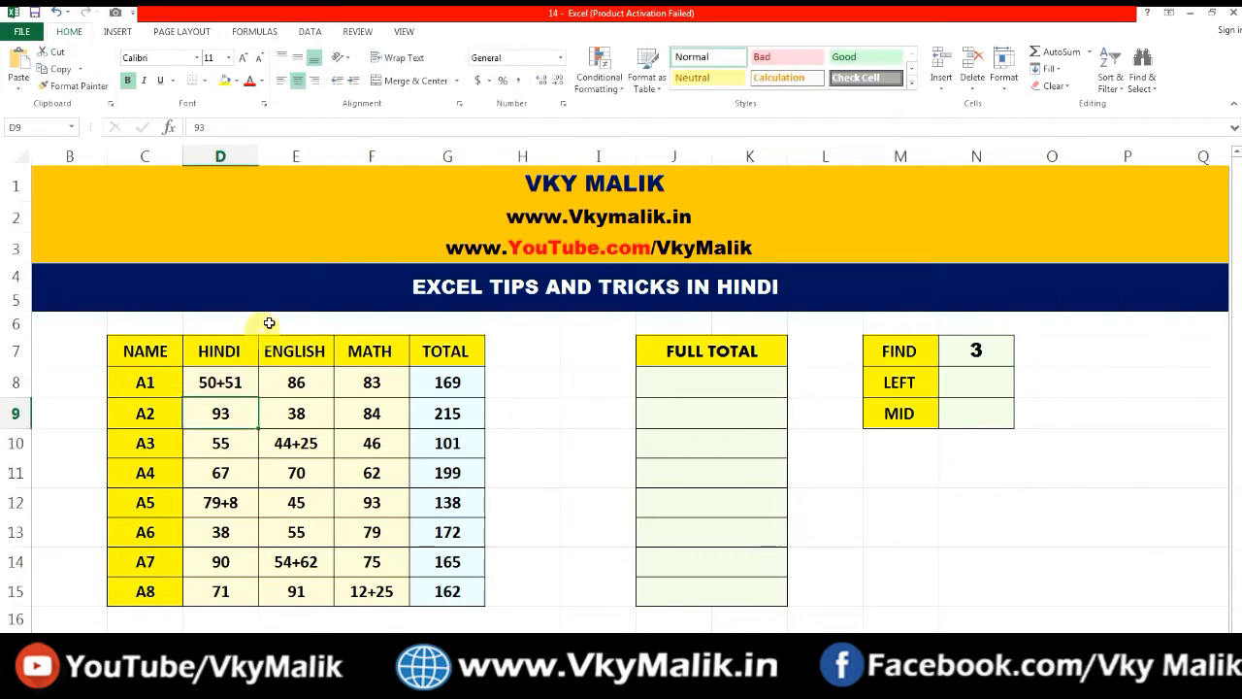
- Start a LEFT formula in the LEFT result cell N8
left_click(968, 383)
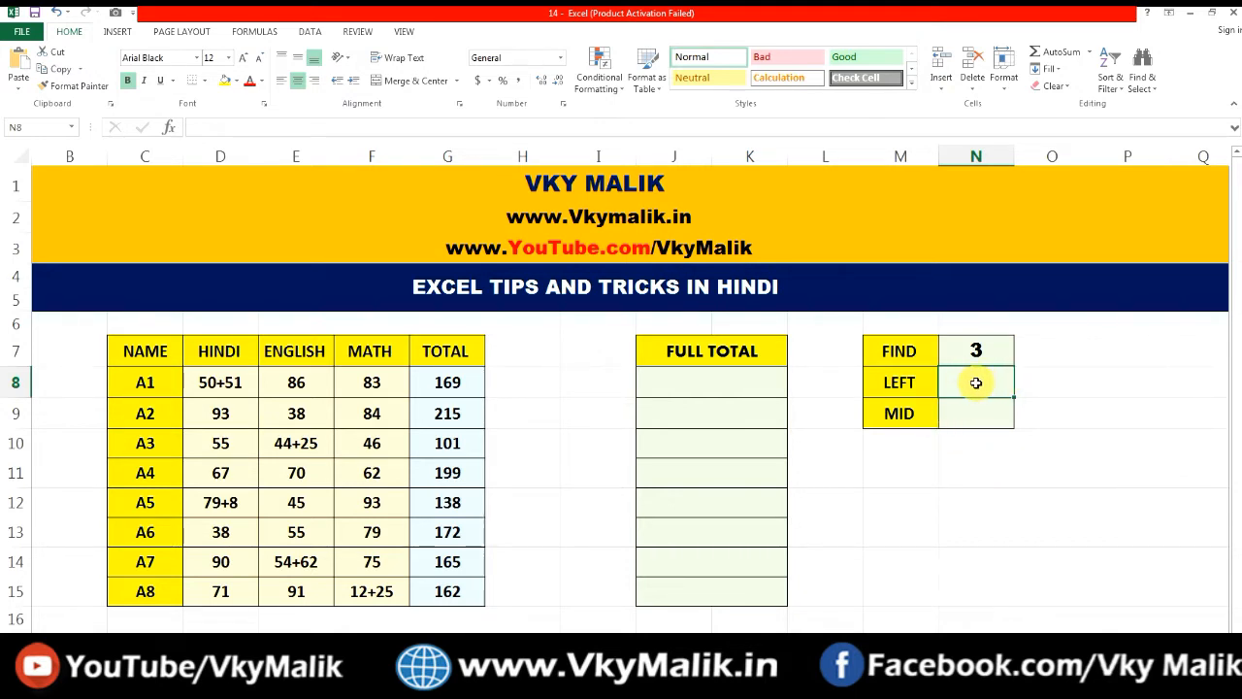
type("=")
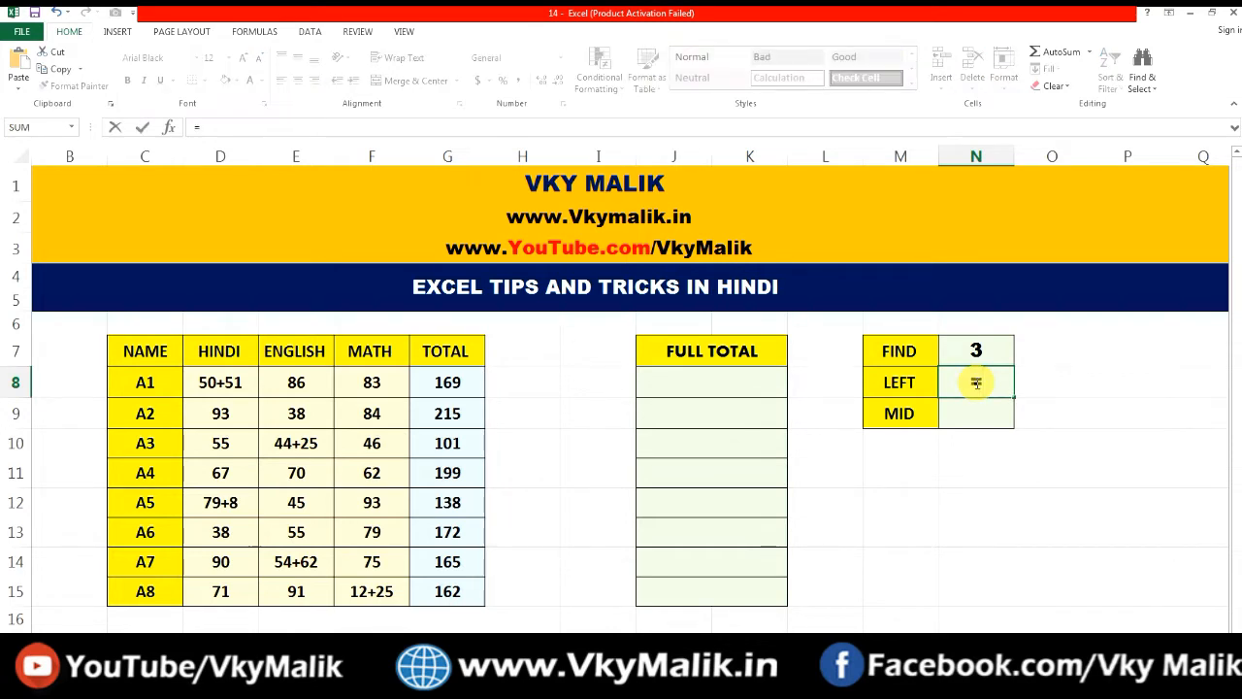
type("LEFT")
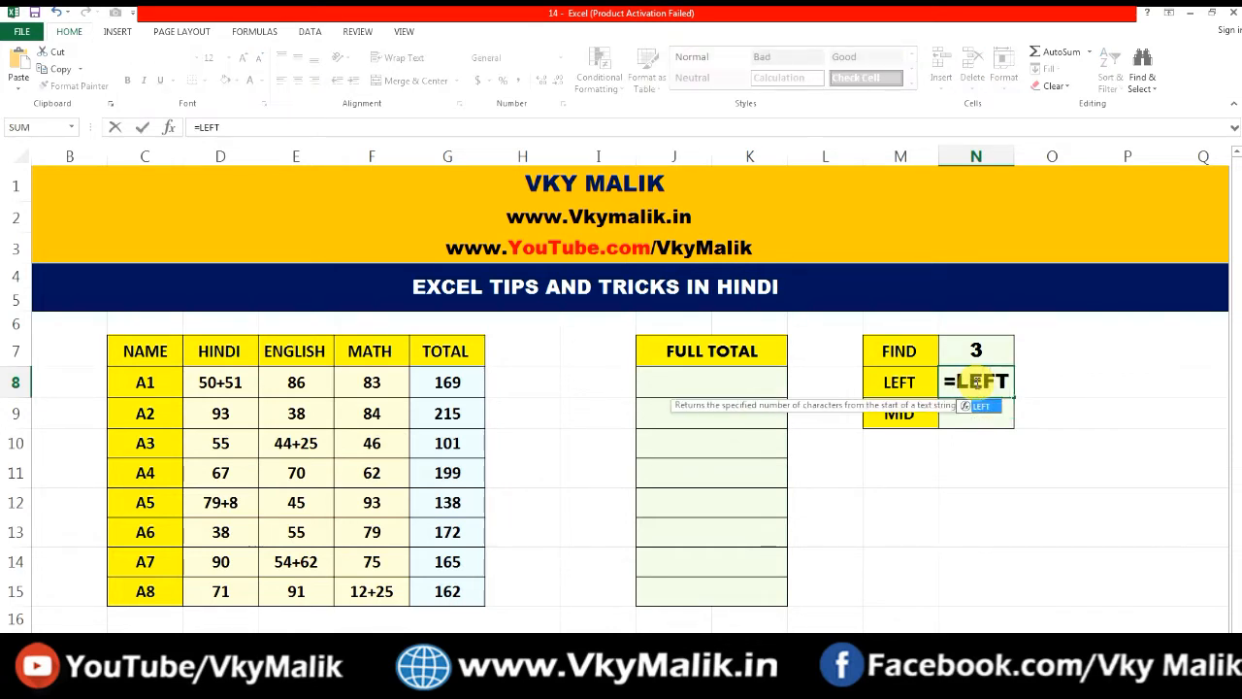
type("(")
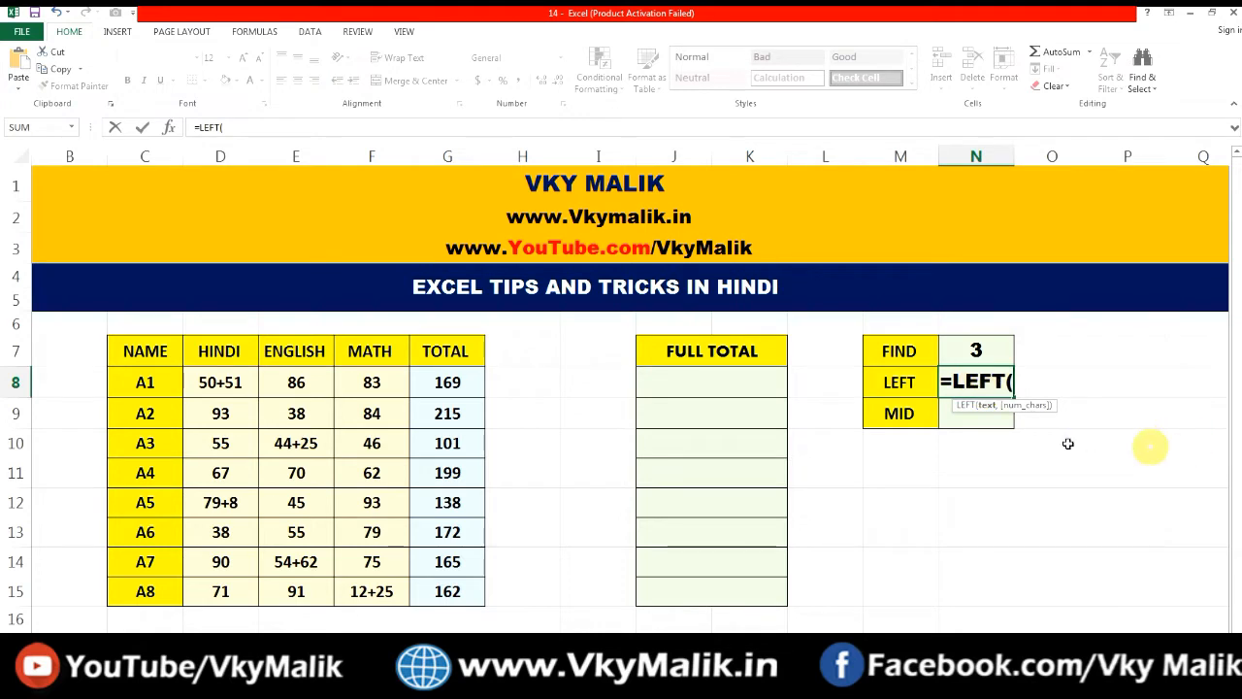
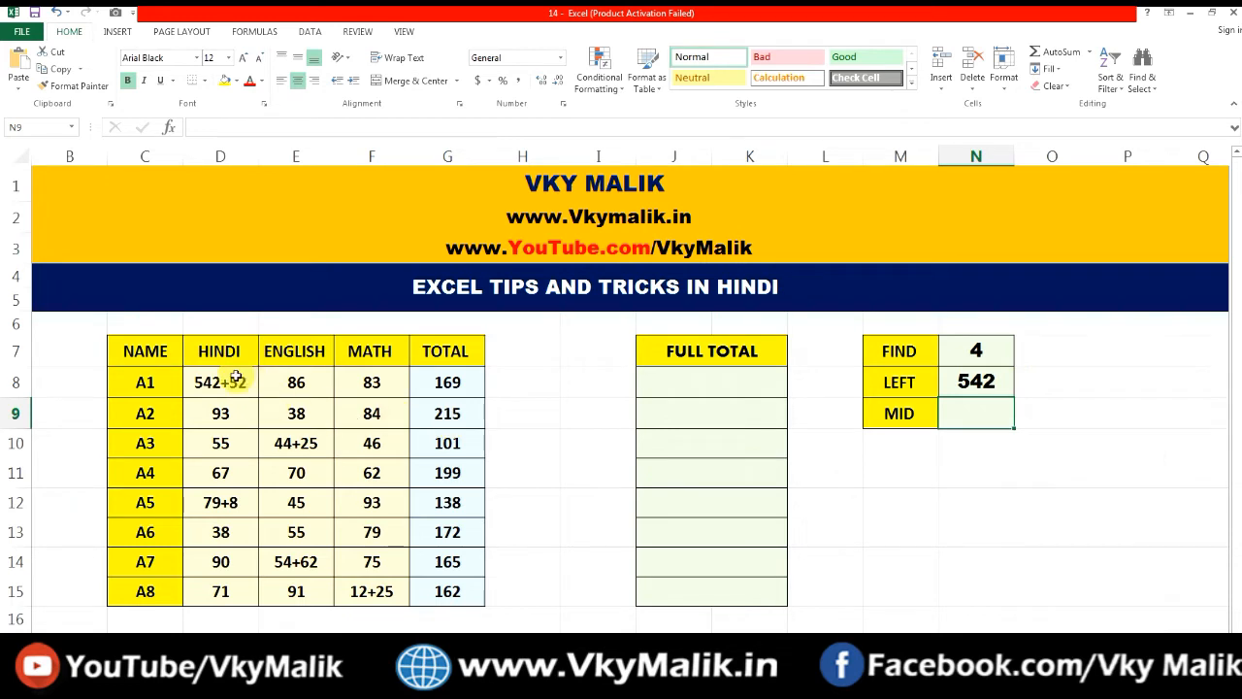
- Test the LEFT formula by setting student A1's HINDI mark in D8 to 352+52
left_click(238, 379)
type("352+52")
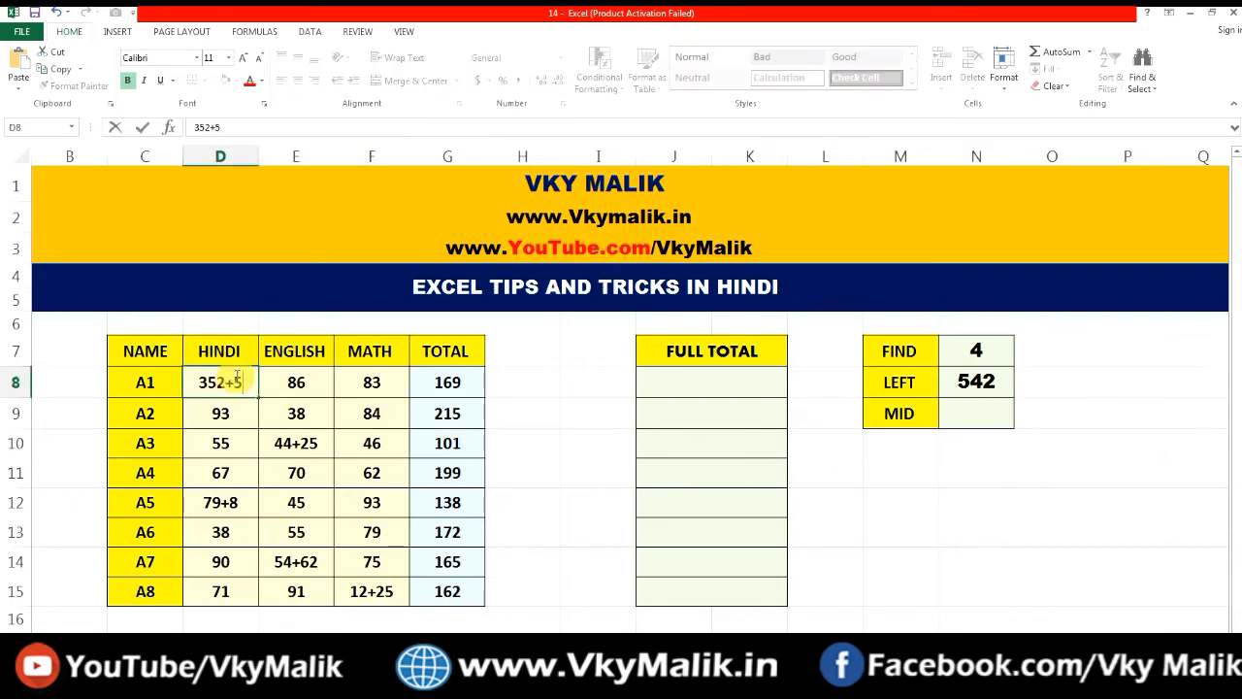
key("Return")
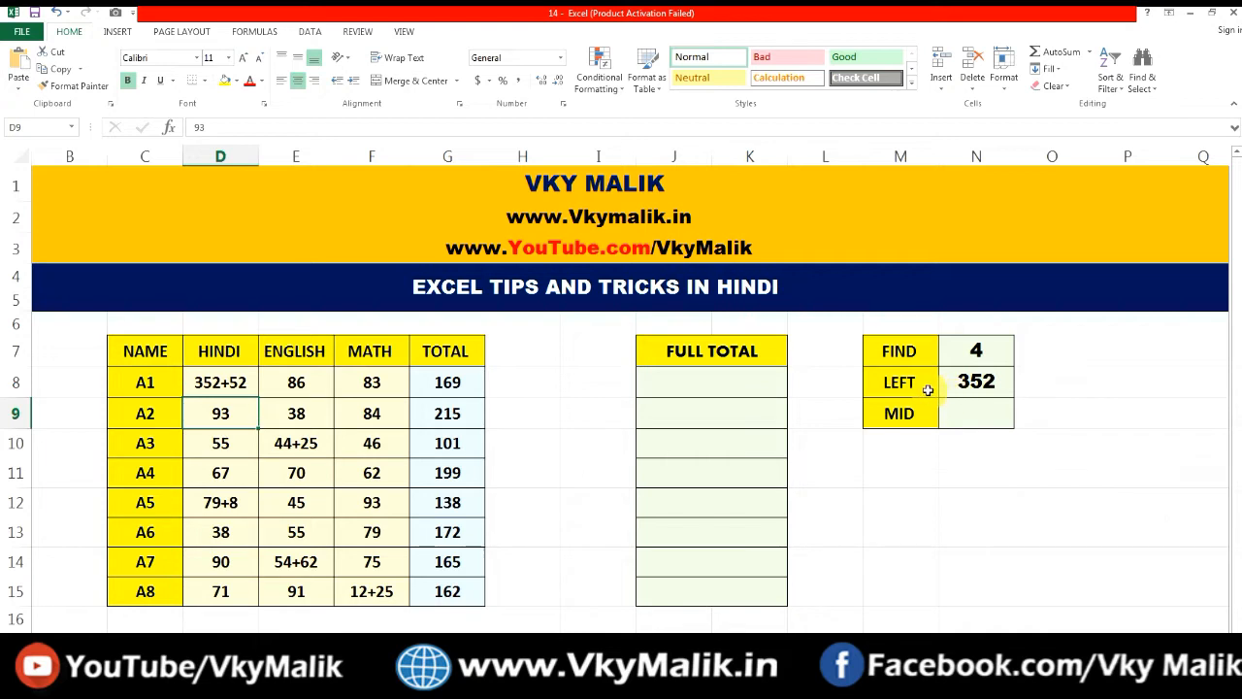
- Start a MID formula in cell N9 with D8 as the text and FIND("+",D8) as the start position
left_click(967, 411)
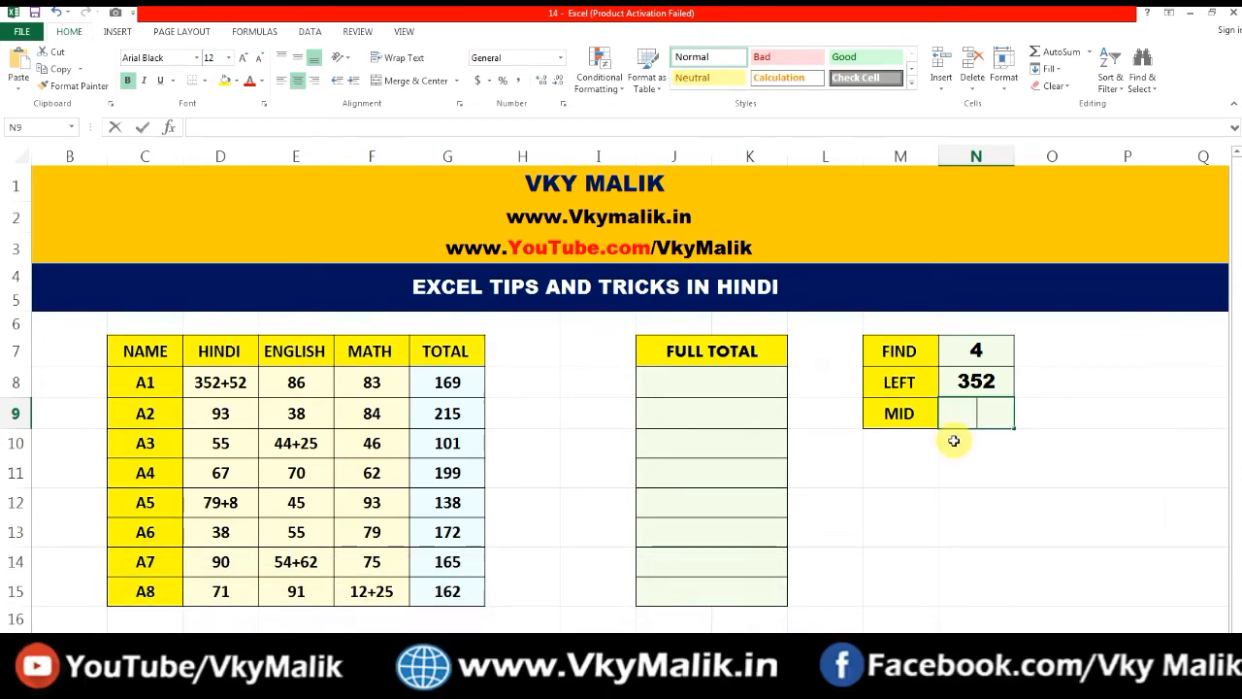
type("=MID")
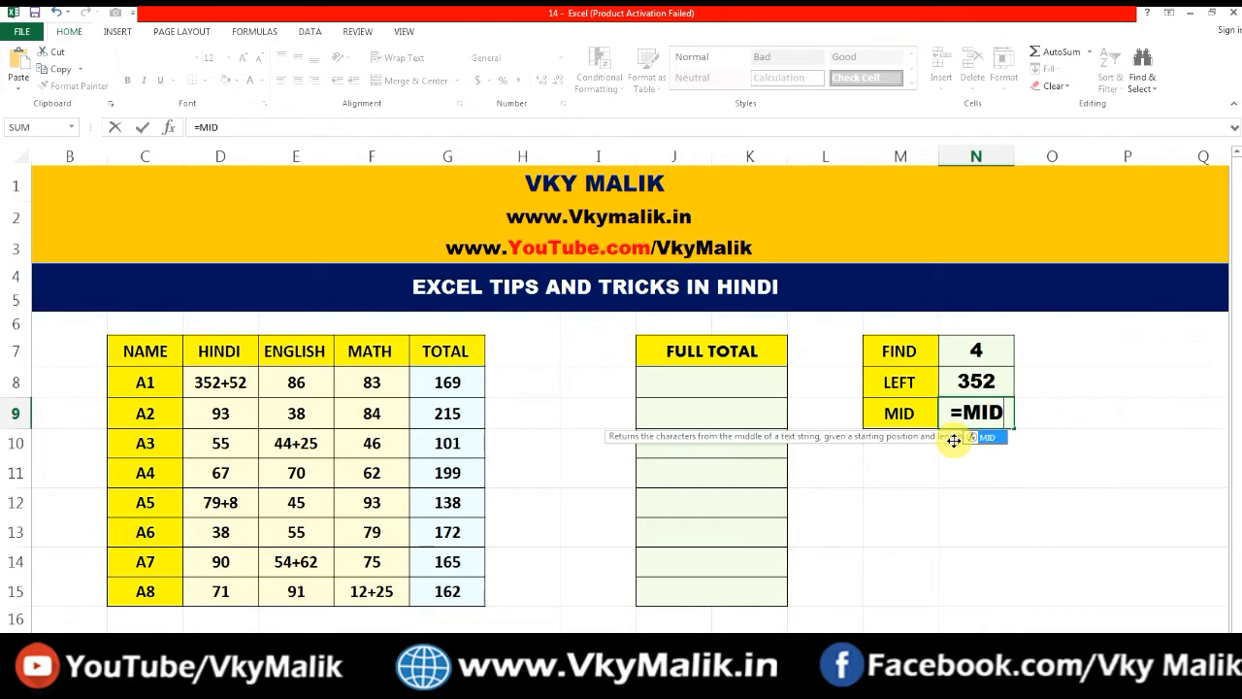
type("(")
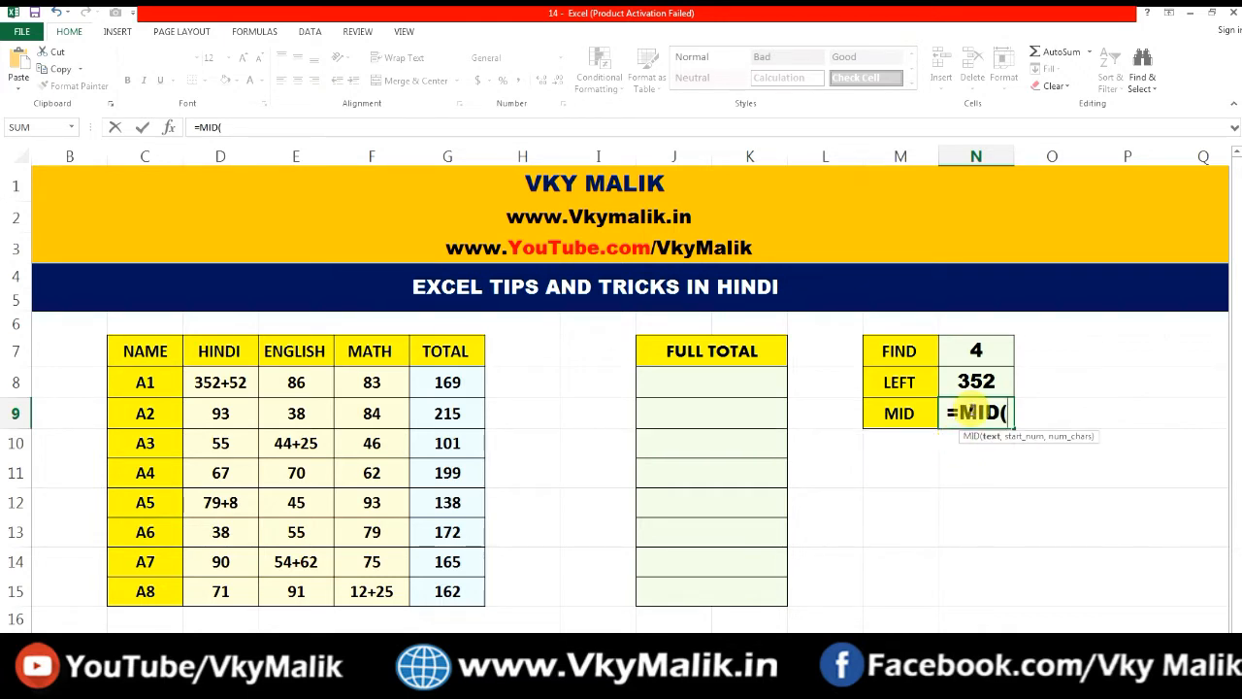
left_click(214, 381)
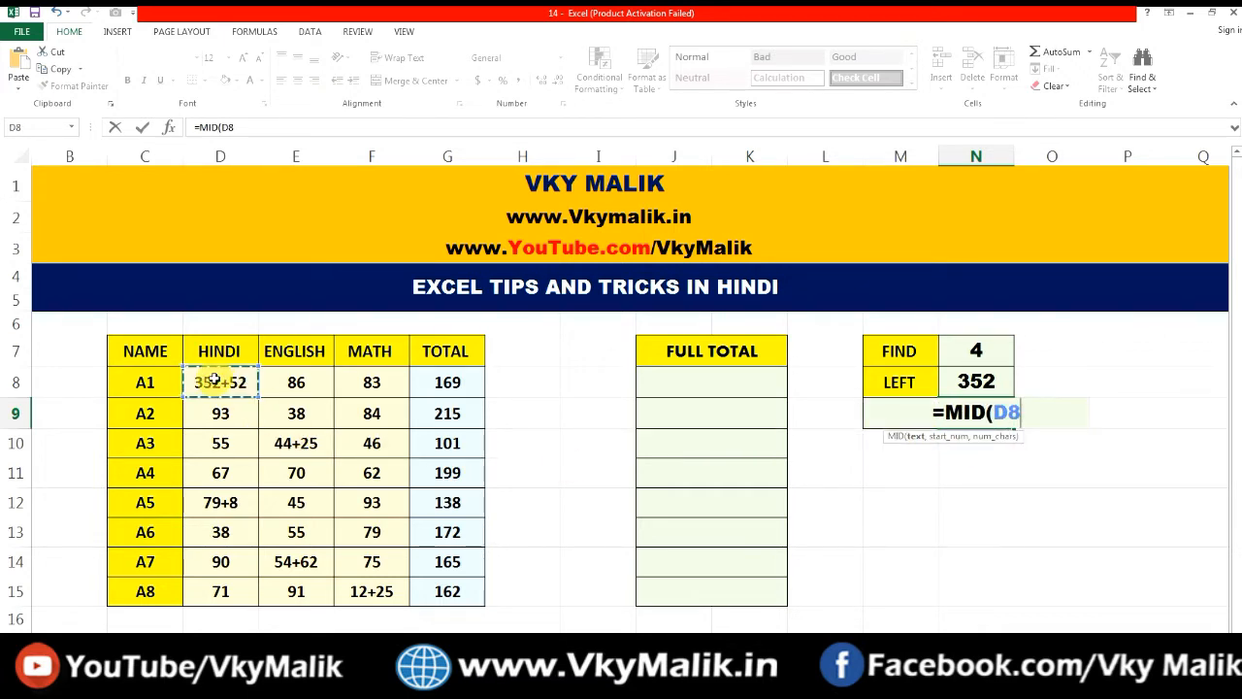
type(",")
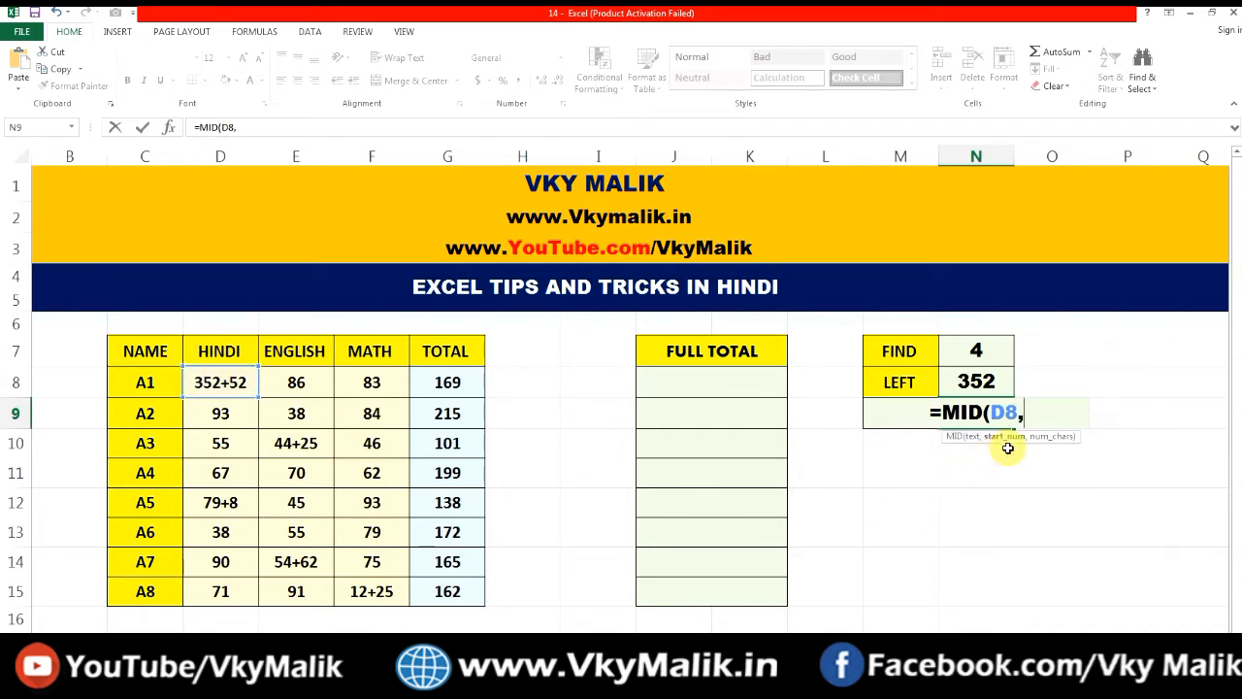
type("F")
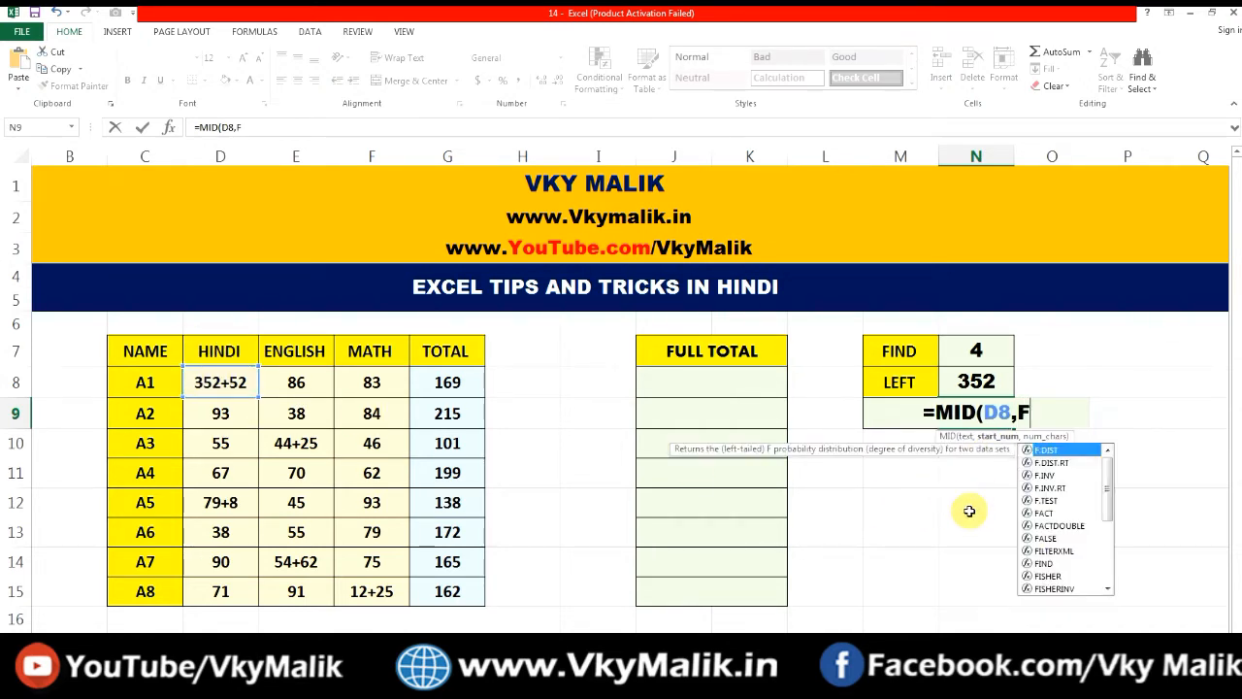
type("IND(")
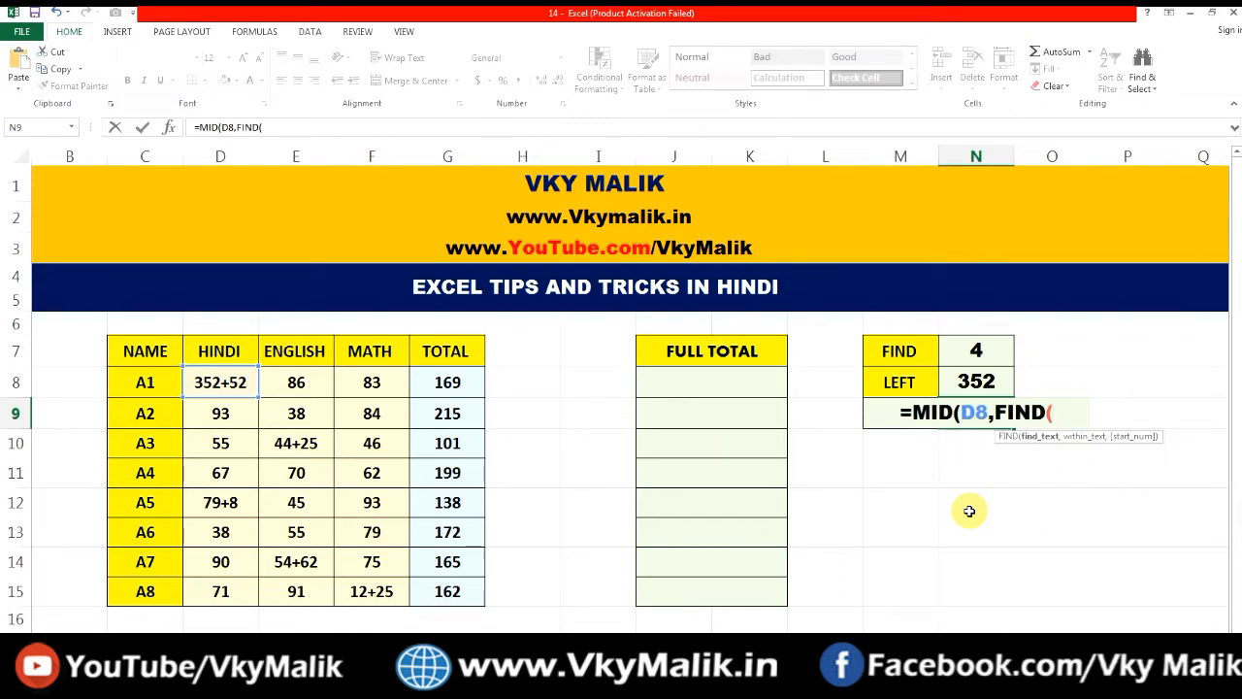
type("\"+")
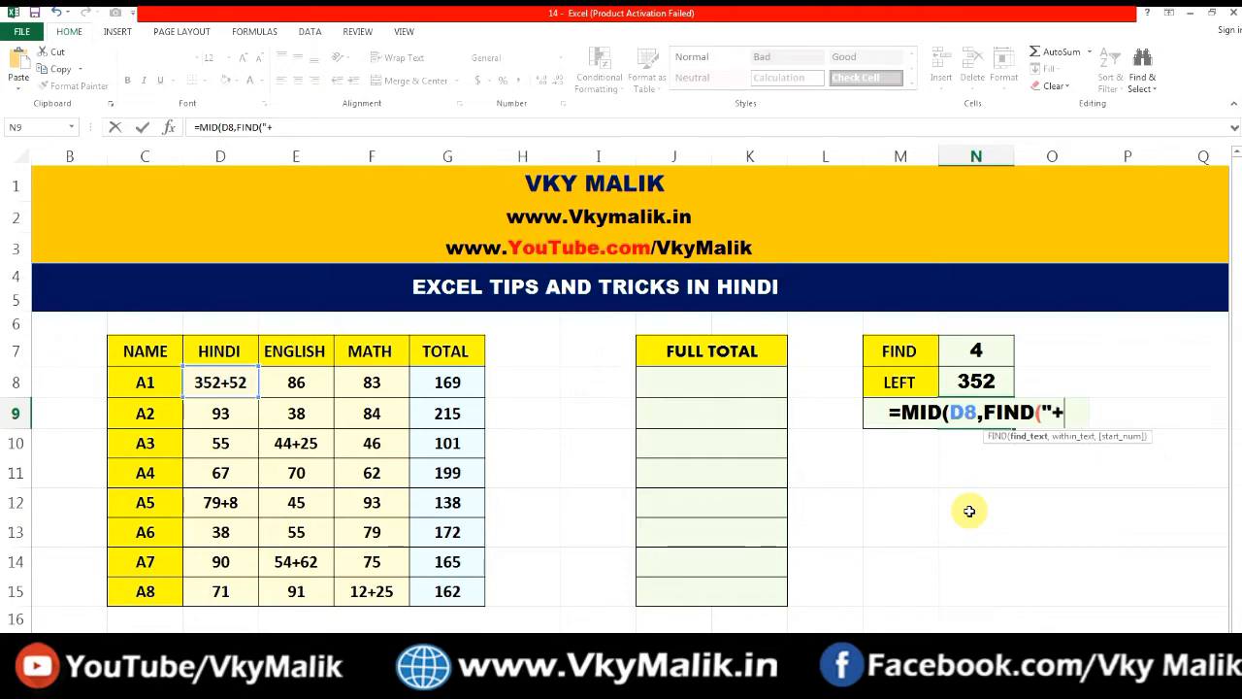
type("\",")
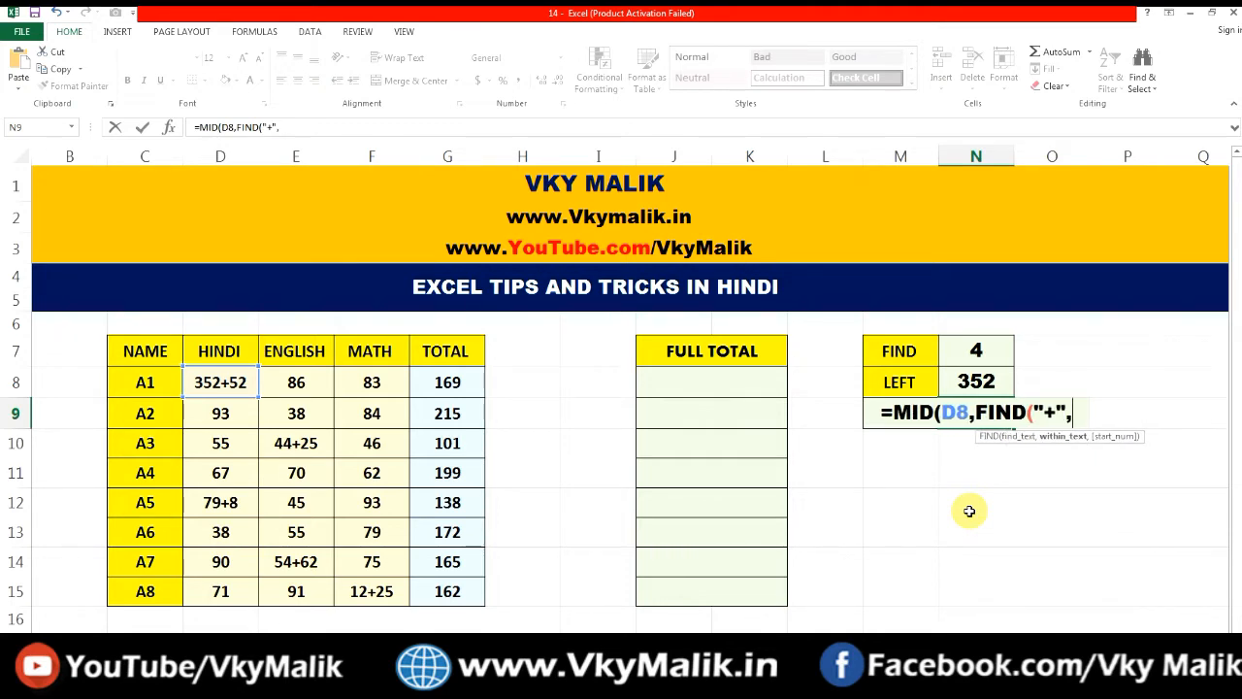
left_click(204, 388)
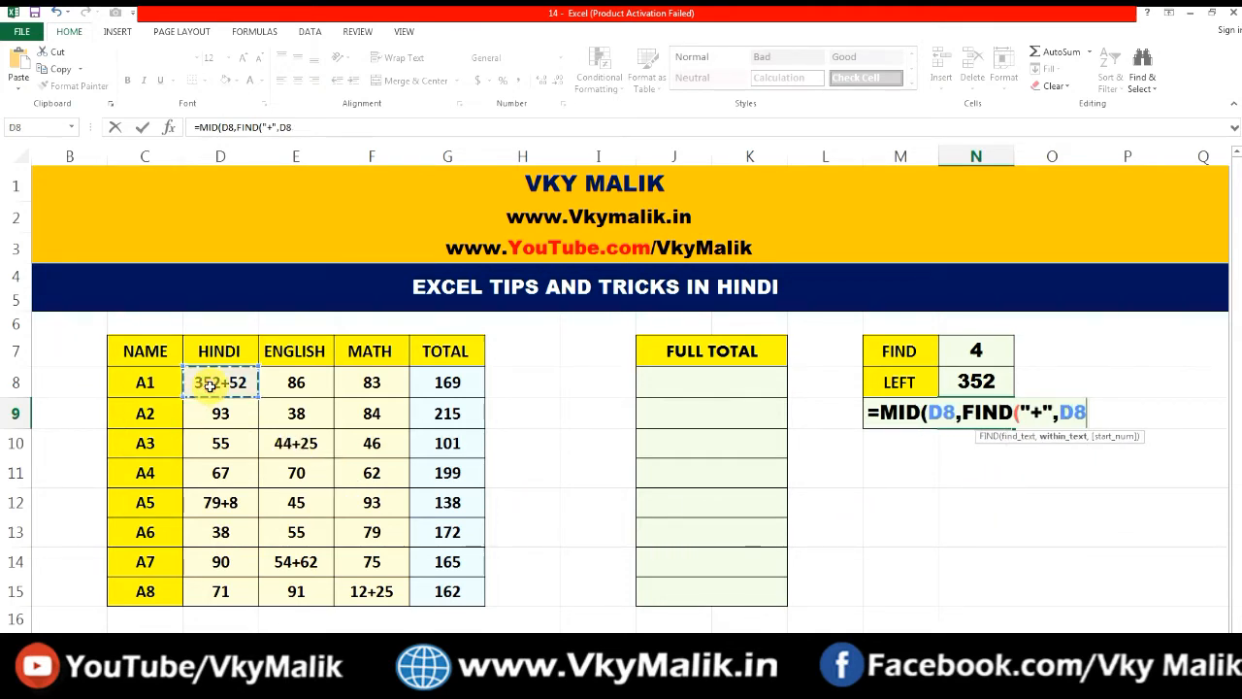
type(")")
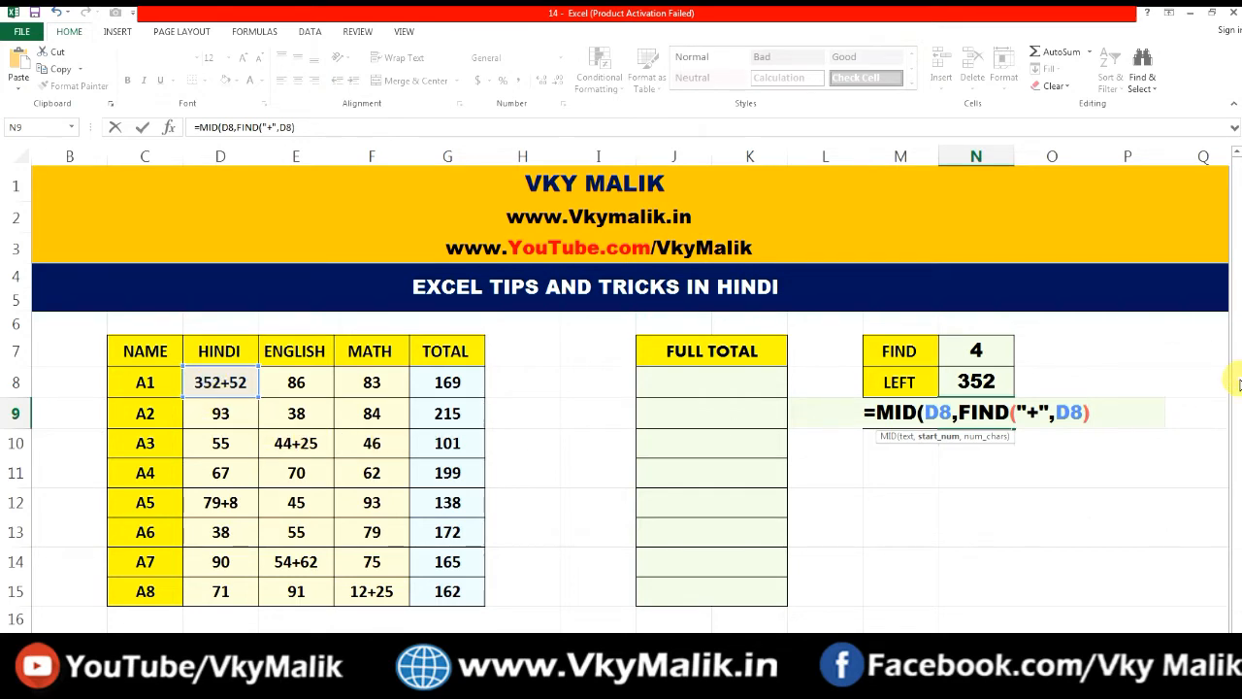
- Complete the MID formula in N9 with a length of 10 characters and commit it
type(",")
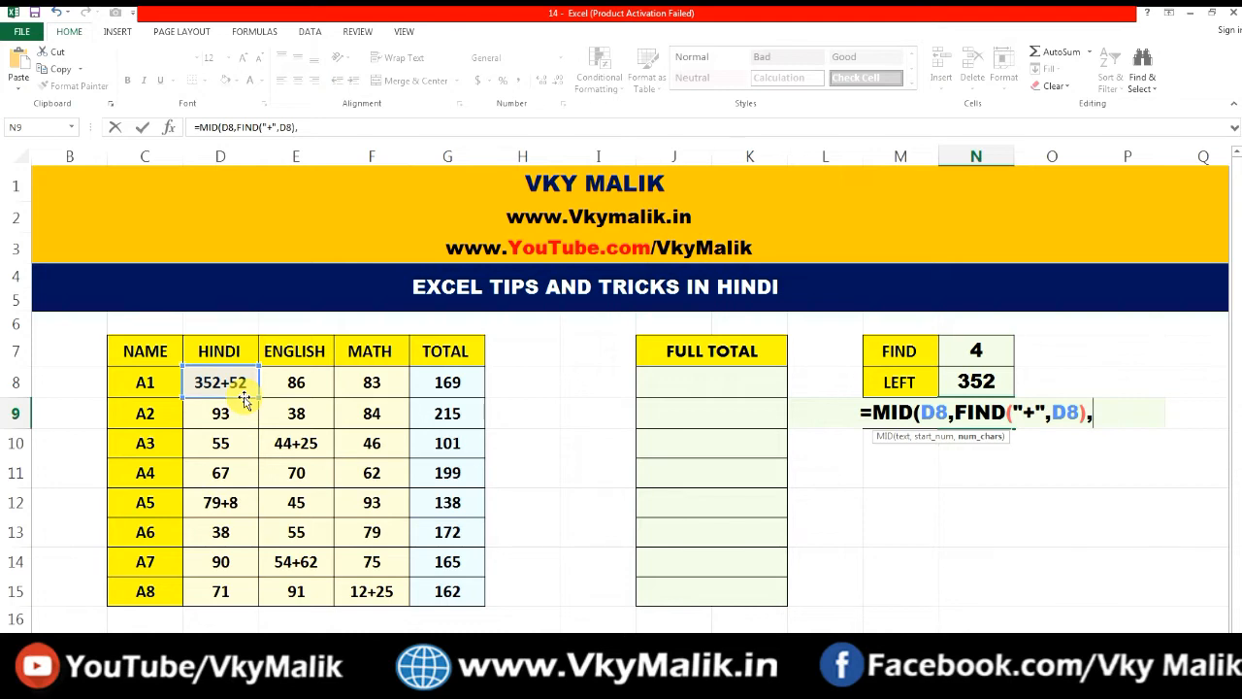
type("10")
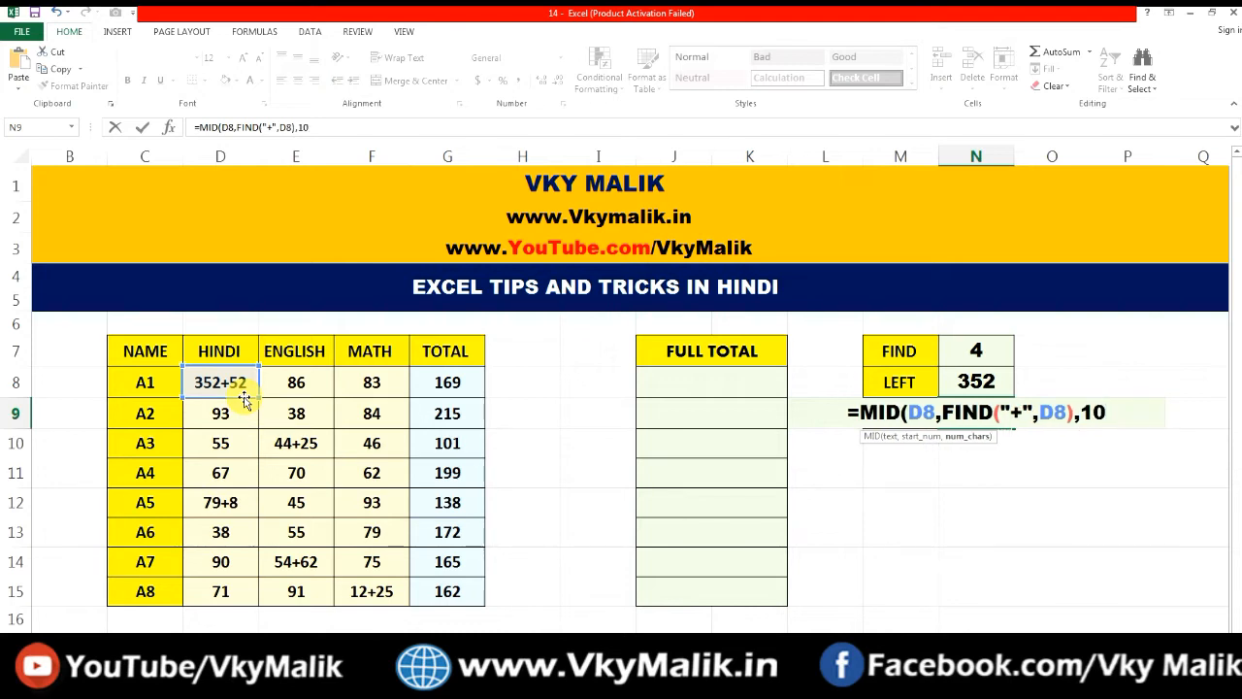
type(")")
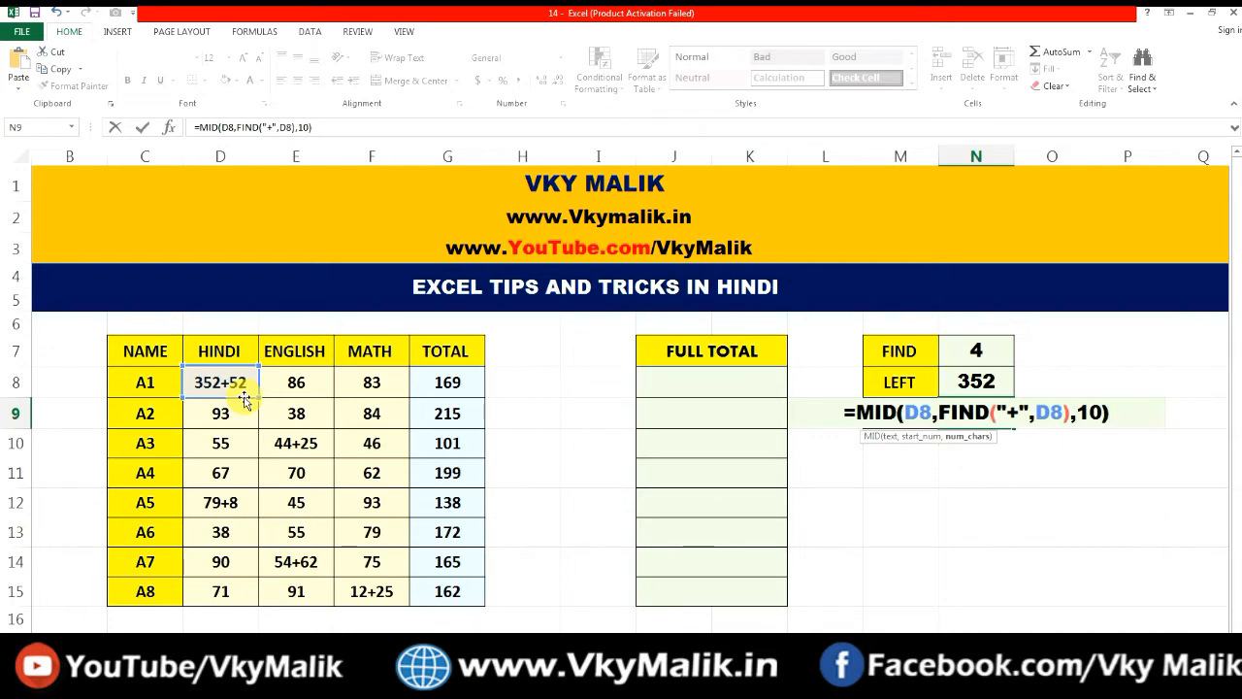
key("Return")
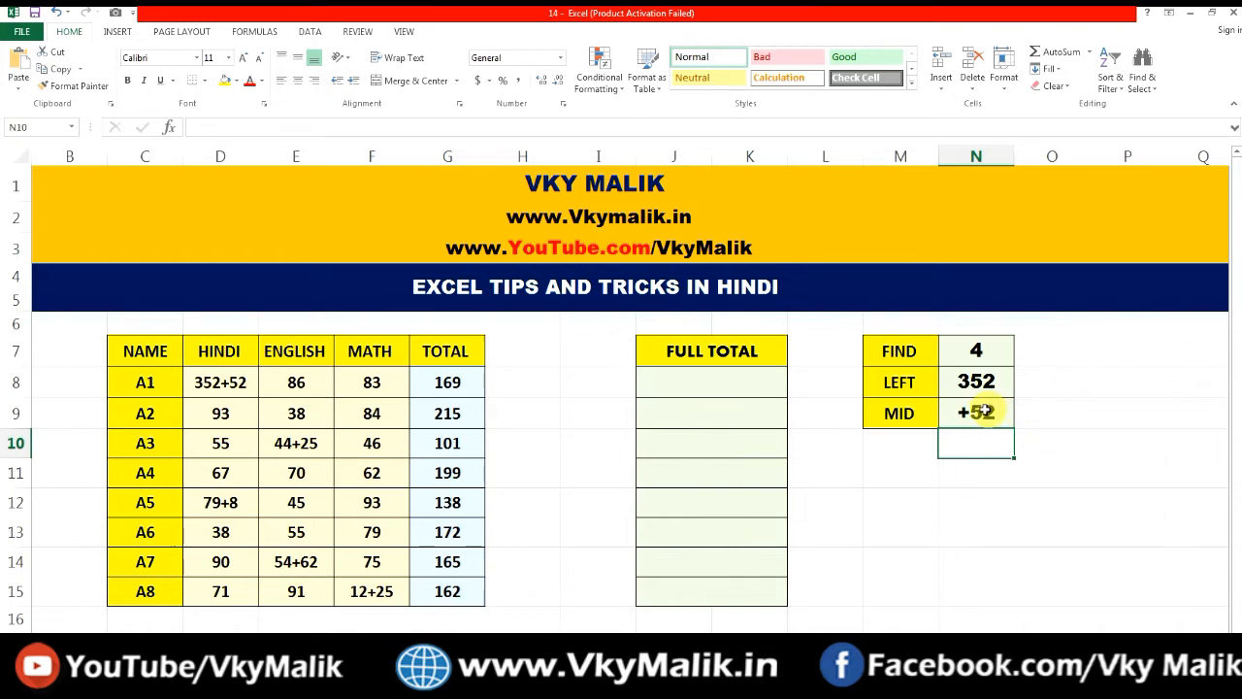
- Edit the MID formula in N9 so its start position is FIND("+",D8)+1, and commit it
left_click(986, 423)
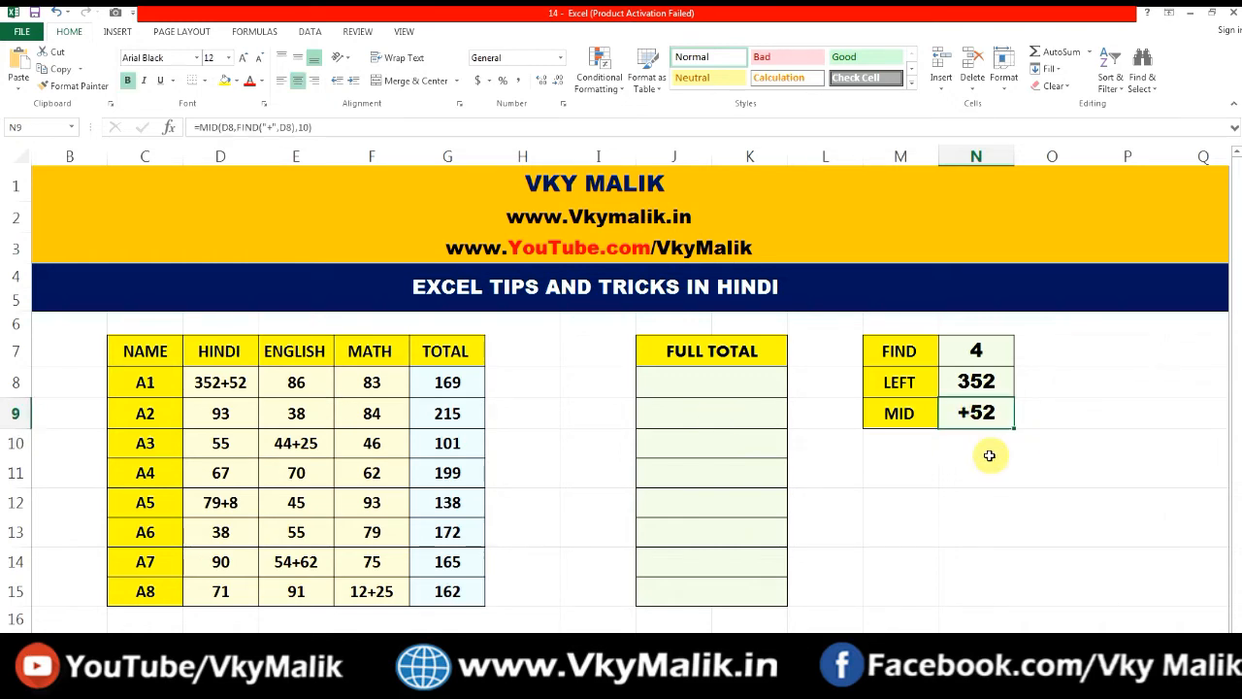
key("F2")
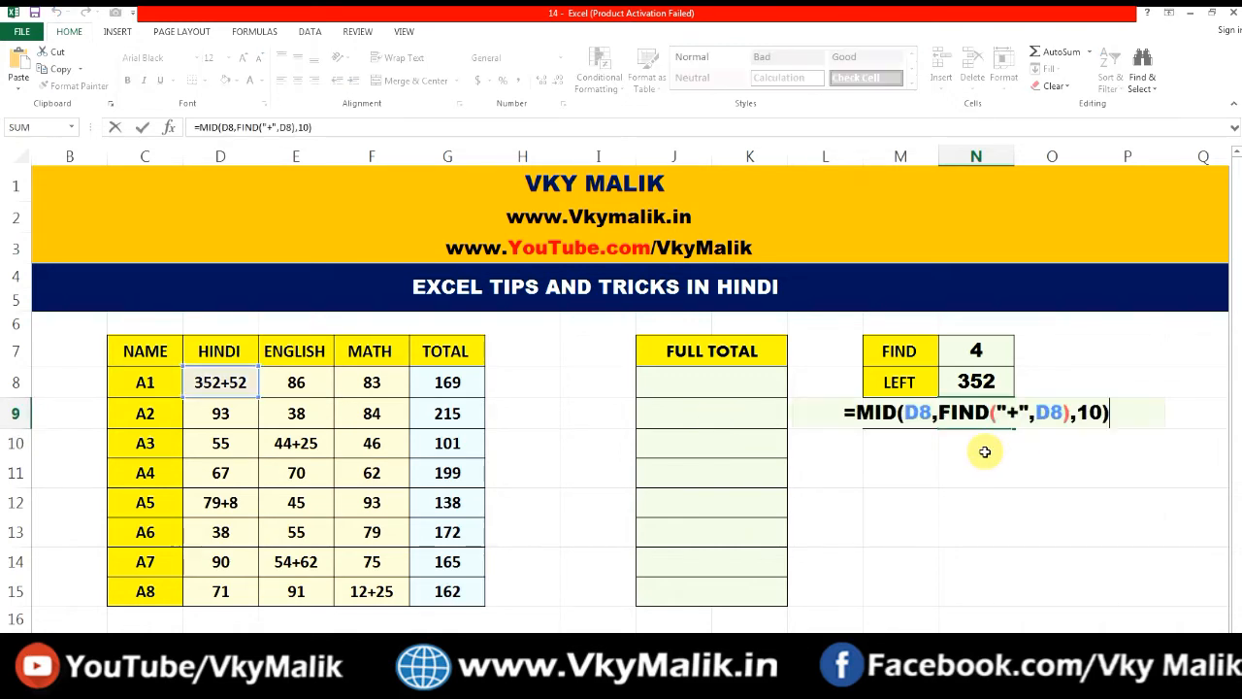
left_click(1071, 414)
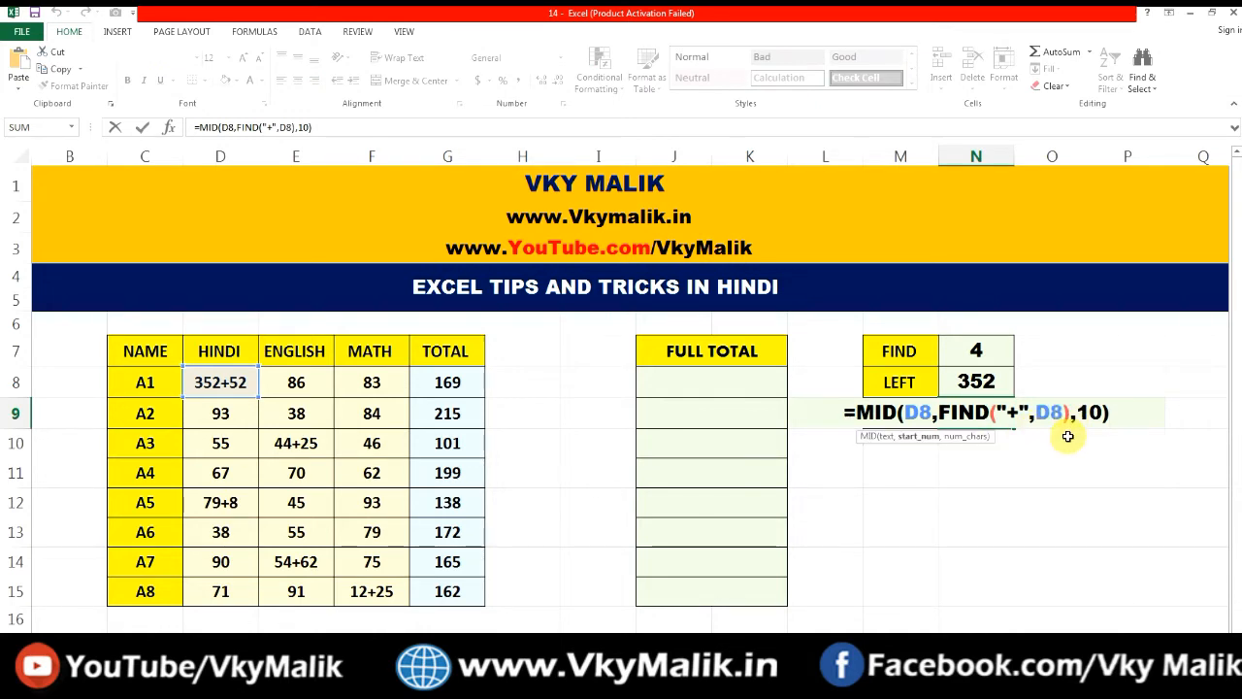
type("+1")
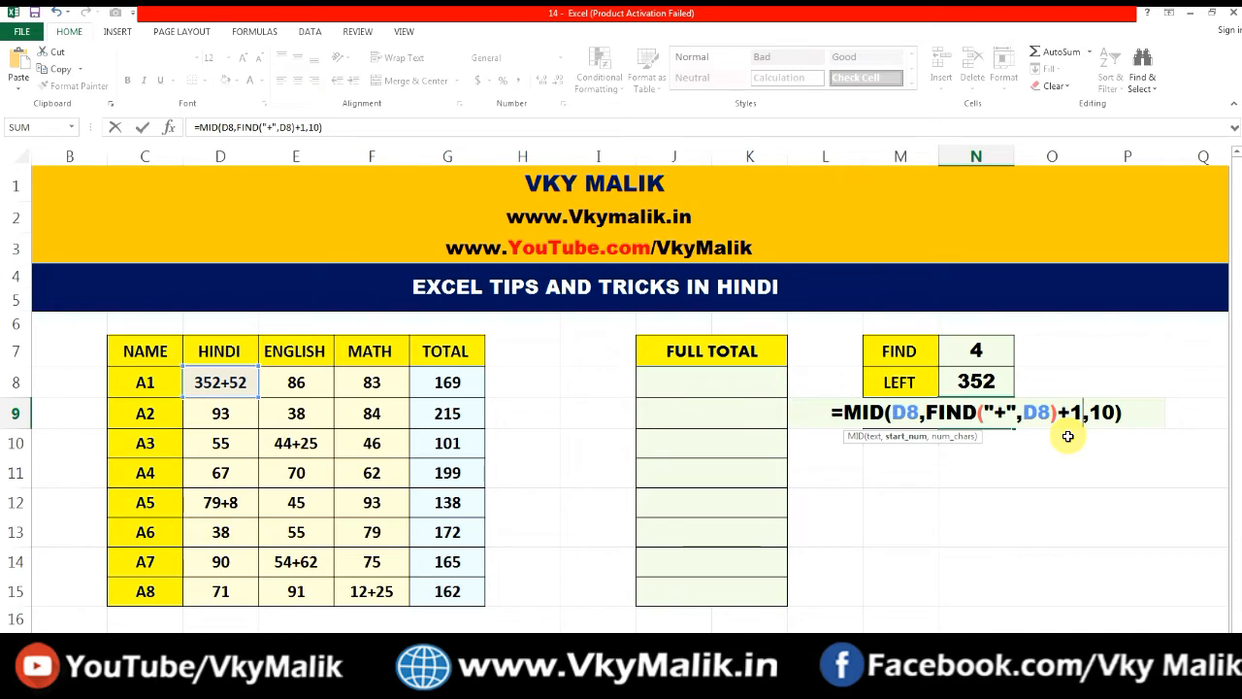
key("Return")
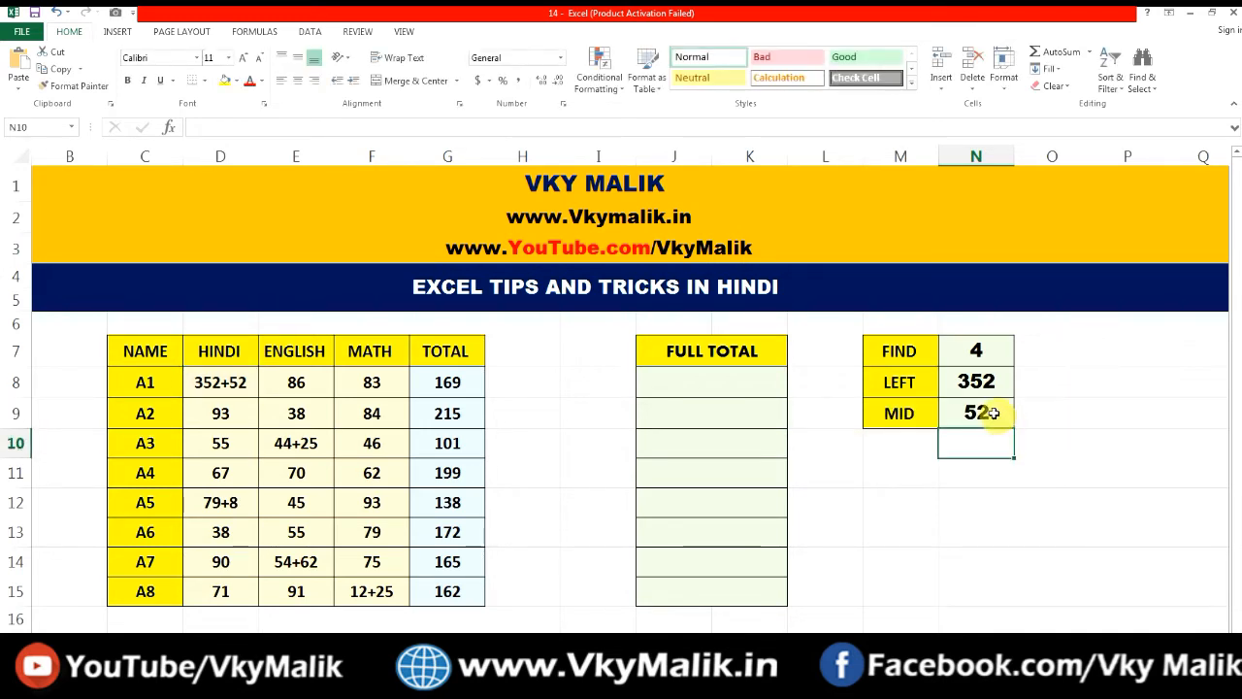
- Test the formulas by setting student A1's HINDI mark in D8 to 45+85
left_click(222, 378)
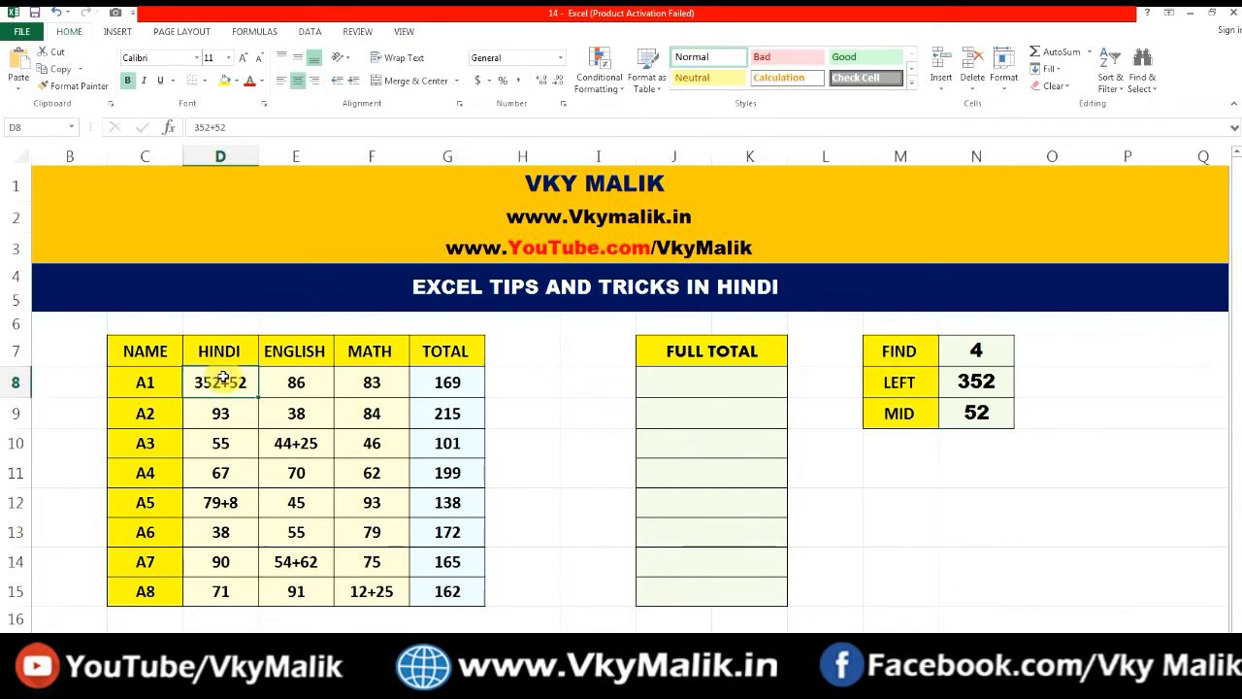
type("45+85")
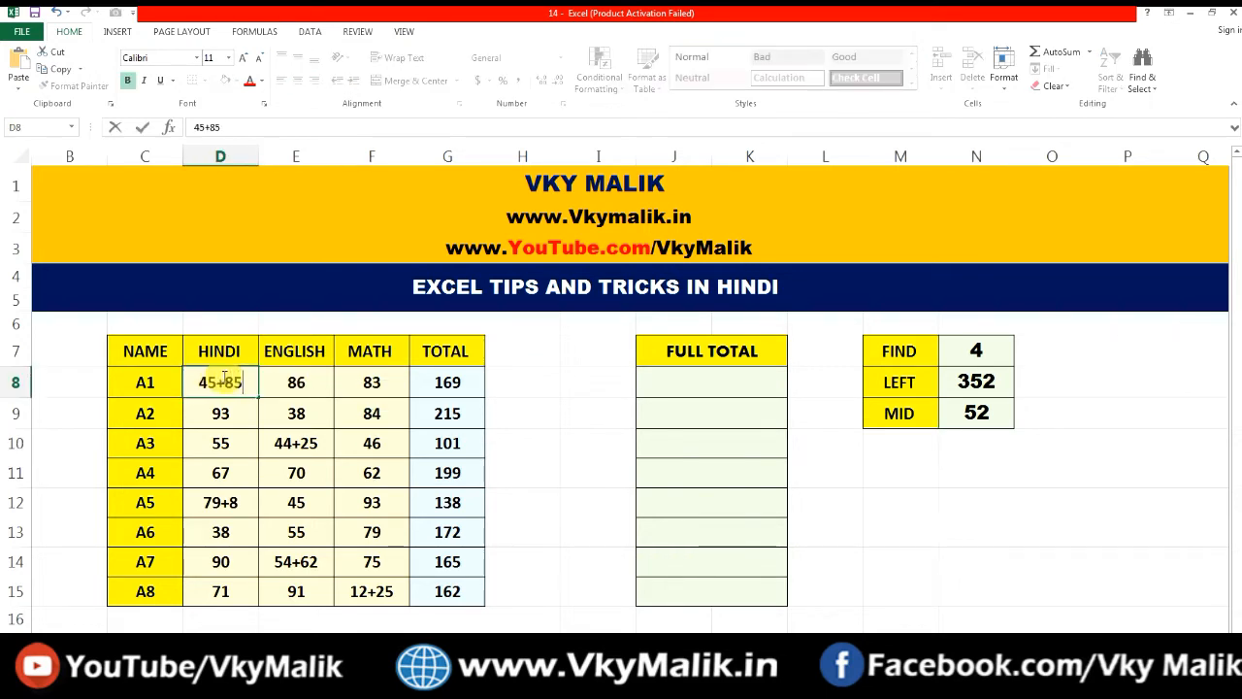
key("Return")
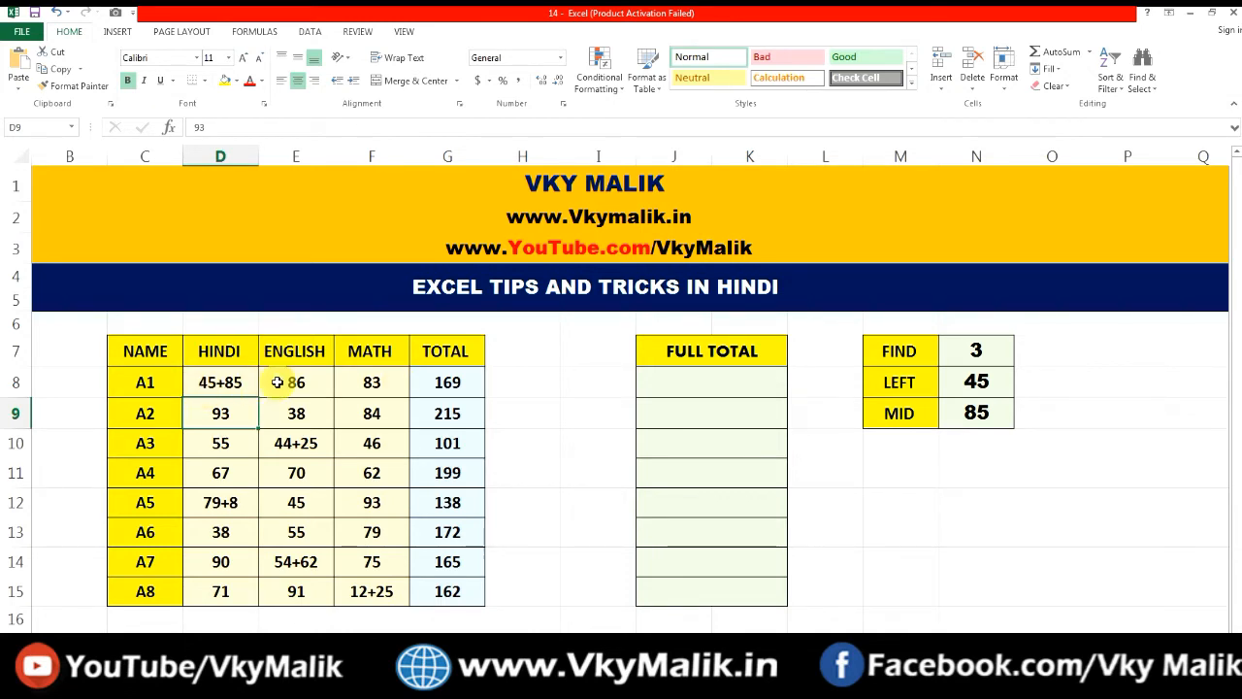
- Enter =ISNUMBER(D8) in student A1's FULL TOTAL cell J8
left_click(703, 369)
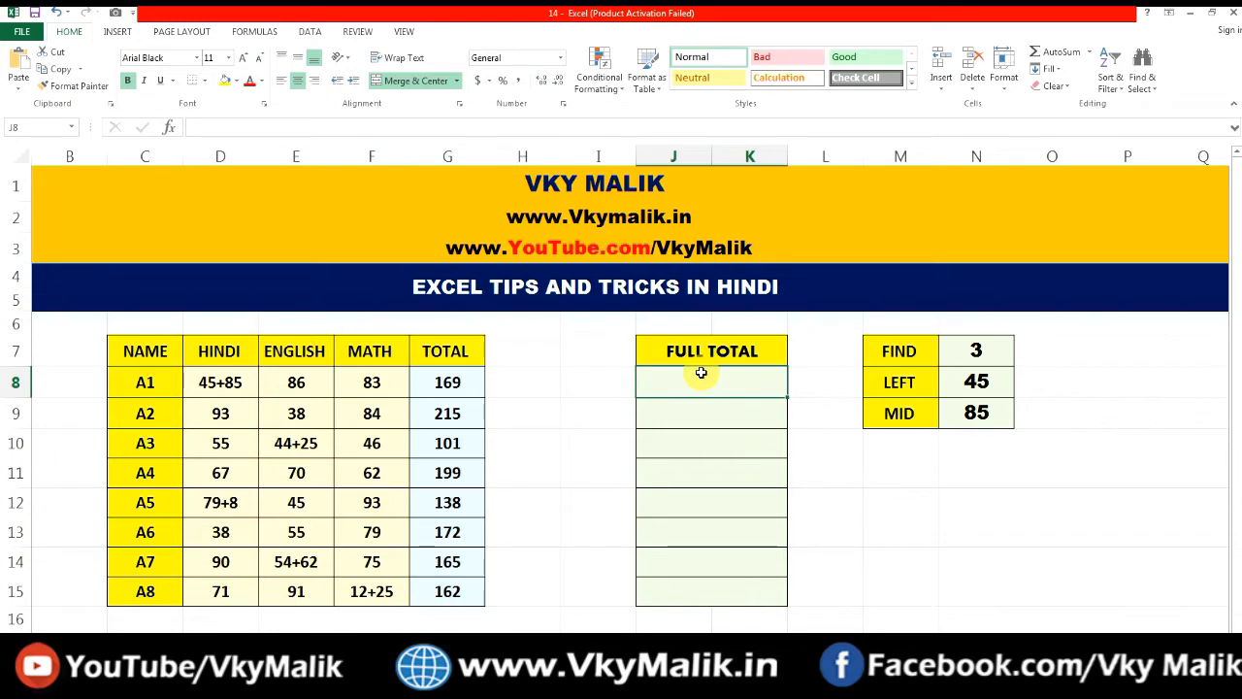
type("=ISNUMBER(")
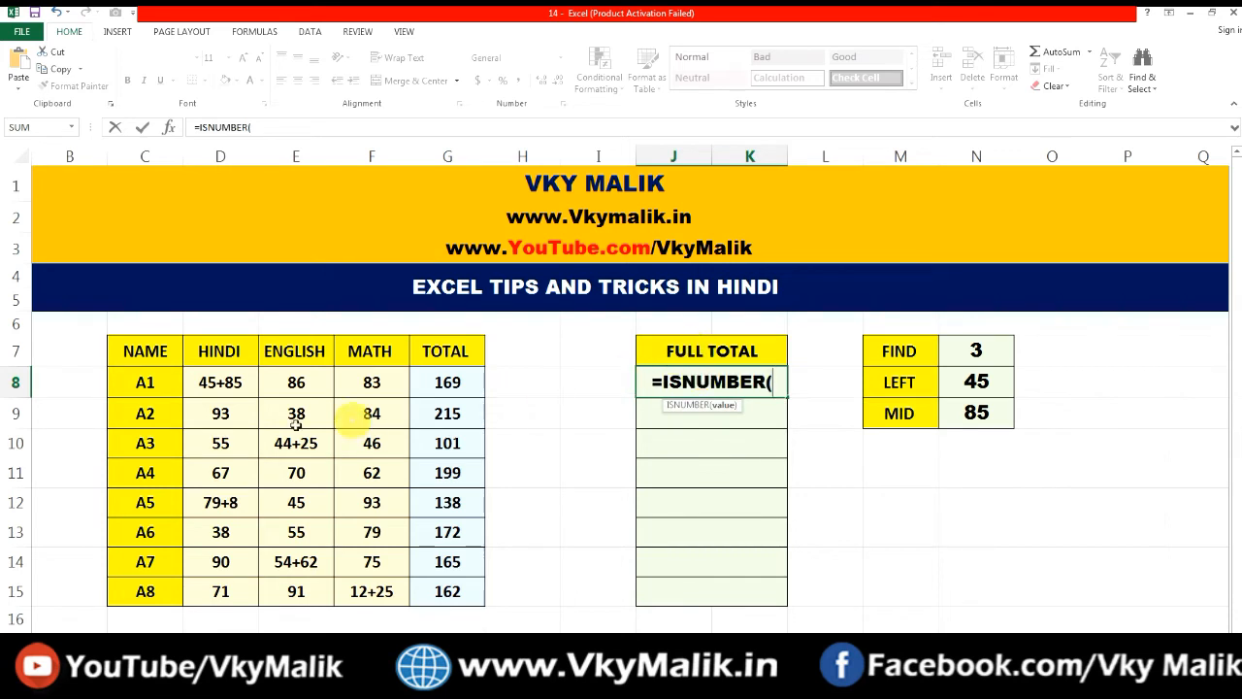
left_click(209, 382)
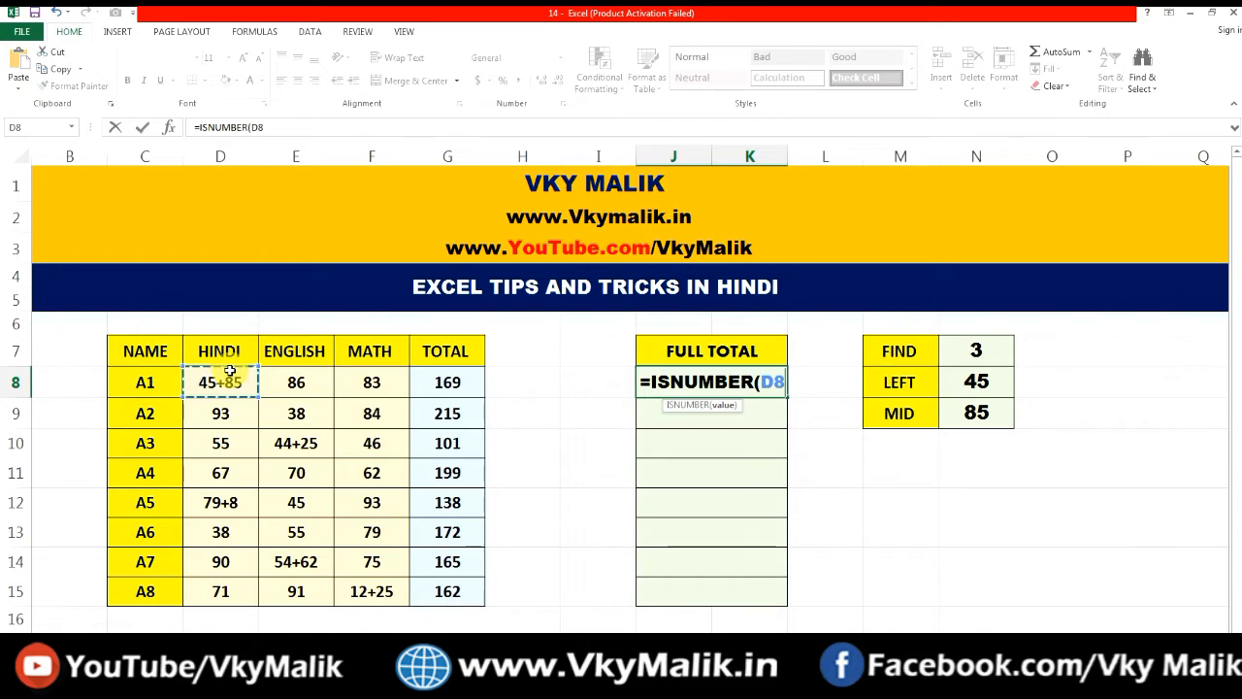
type(")")
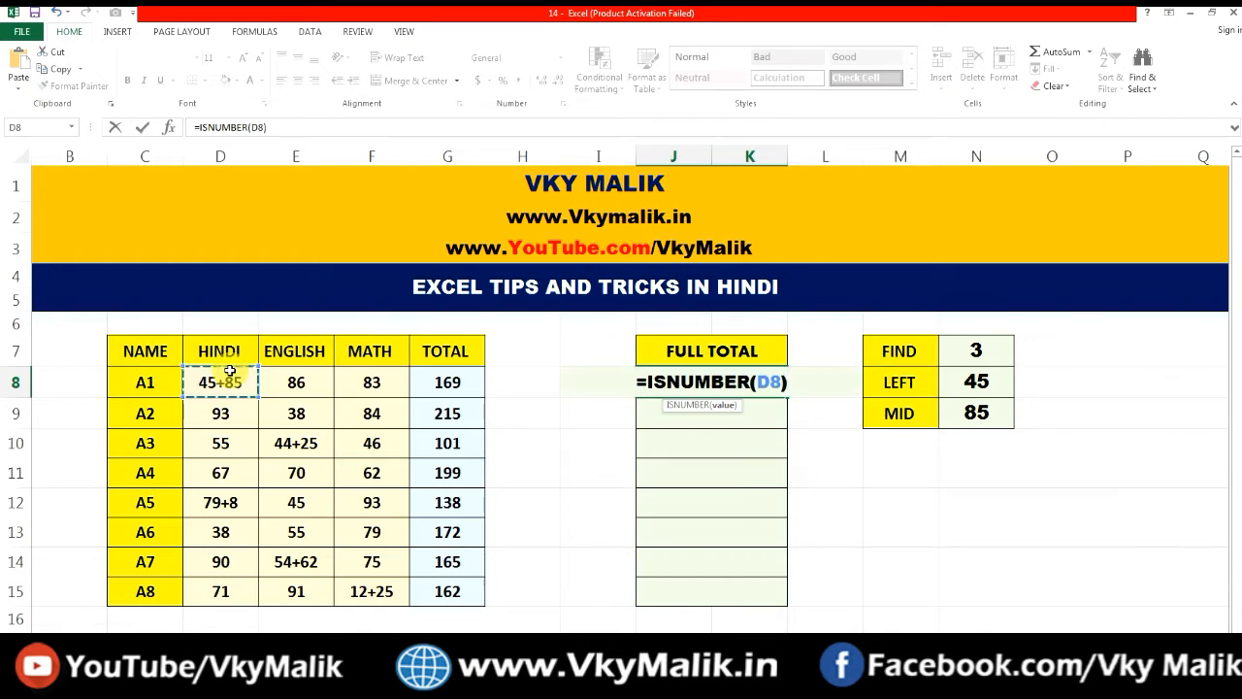
key("Return")
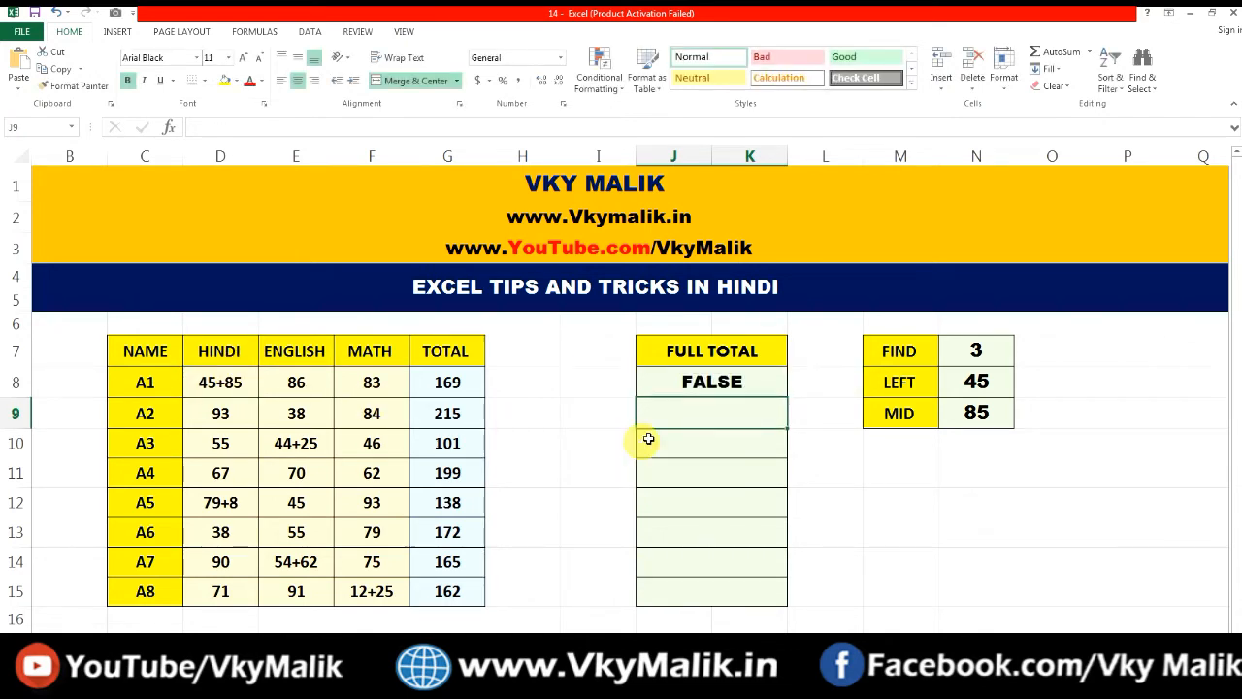
- Copy the ISNUMBER formula from J8 down the FULL TOTAL column to J15
left_click(723, 379)
key("ctrl+c")
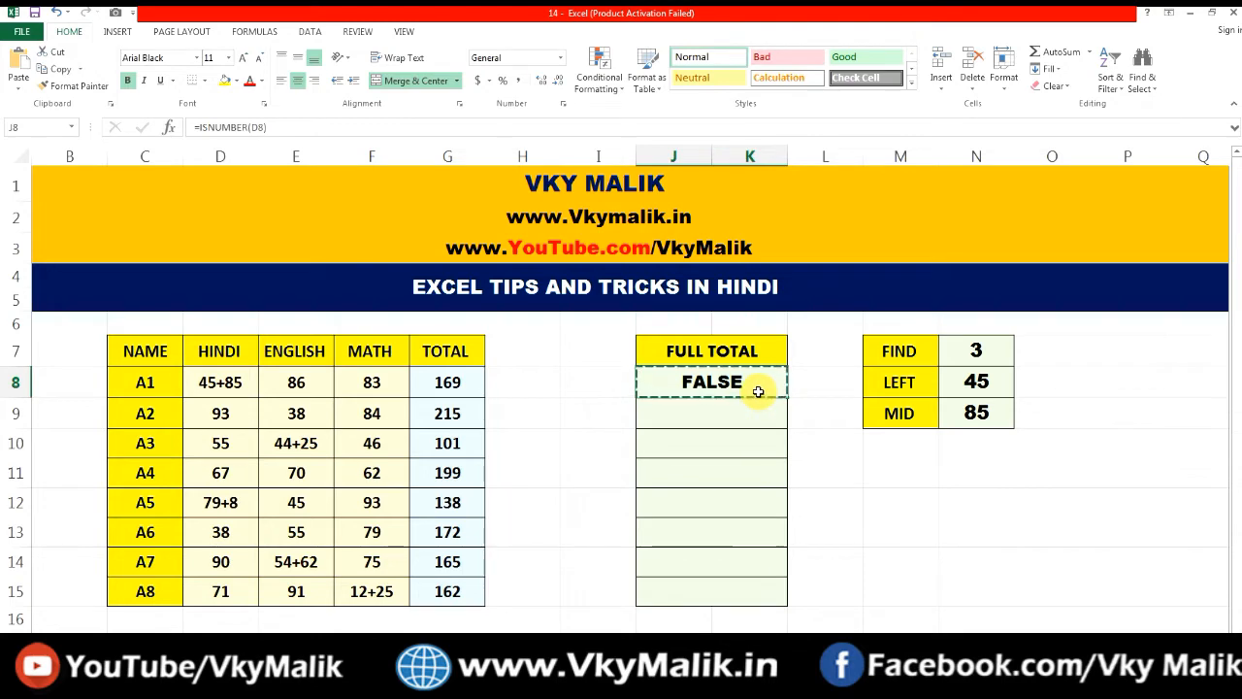
key("Down")
key("shift+Down")
key("shift+Down")
key("shift+Down")
key("shift+Down")
key("shift+Down")
key("shift+Down")
key("Return")
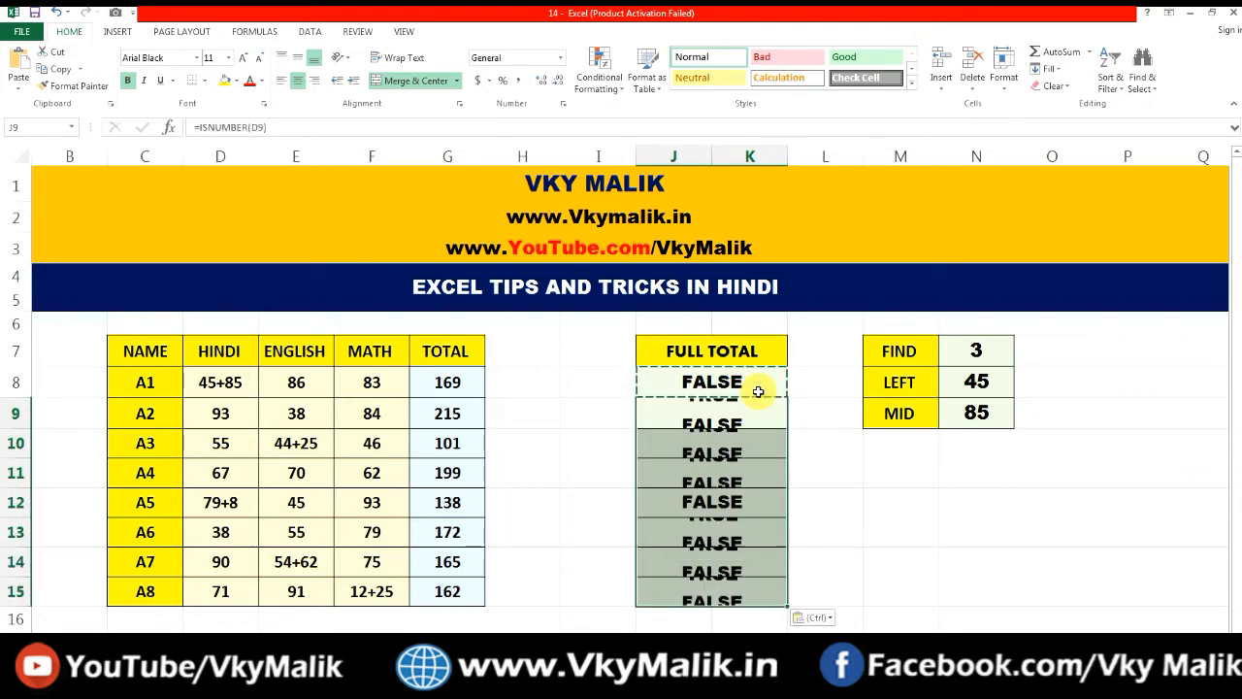
- Compare the HINDI marks of students A1 to A5 with their ISNUMBER results in the FULL TOTAL column
scroll(449, 518, "down", 1)
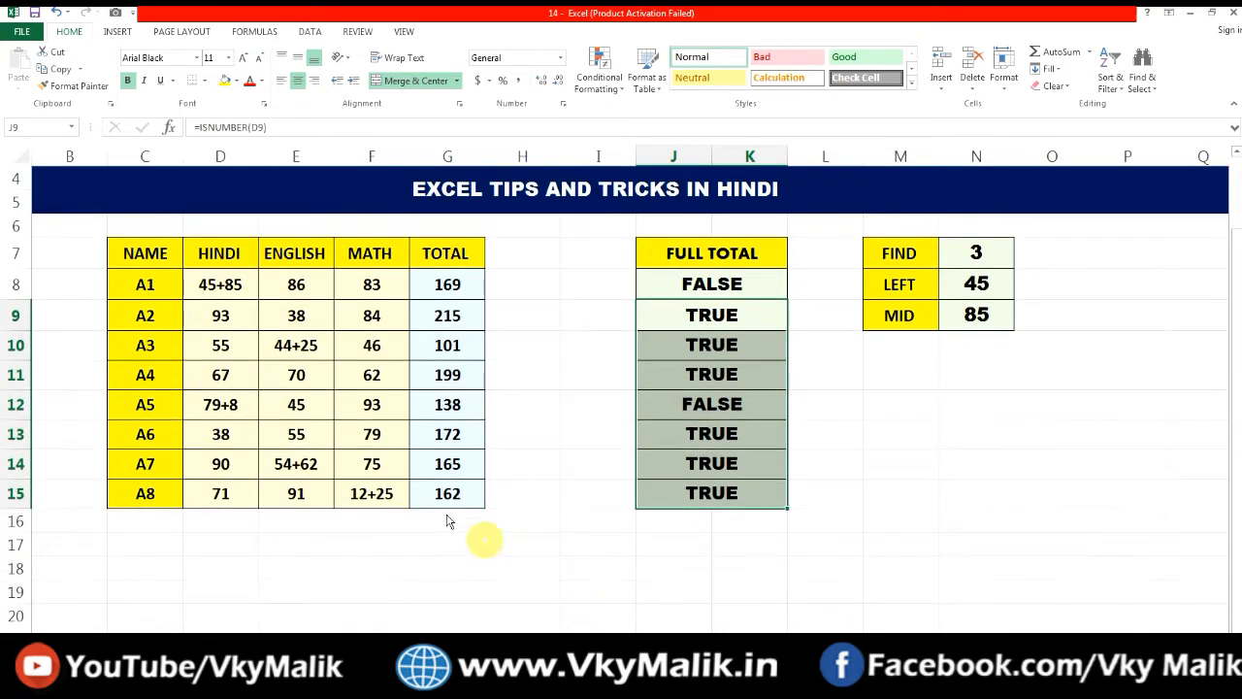
scroll(291, 476, "up", 1)
left_click(209, 388)
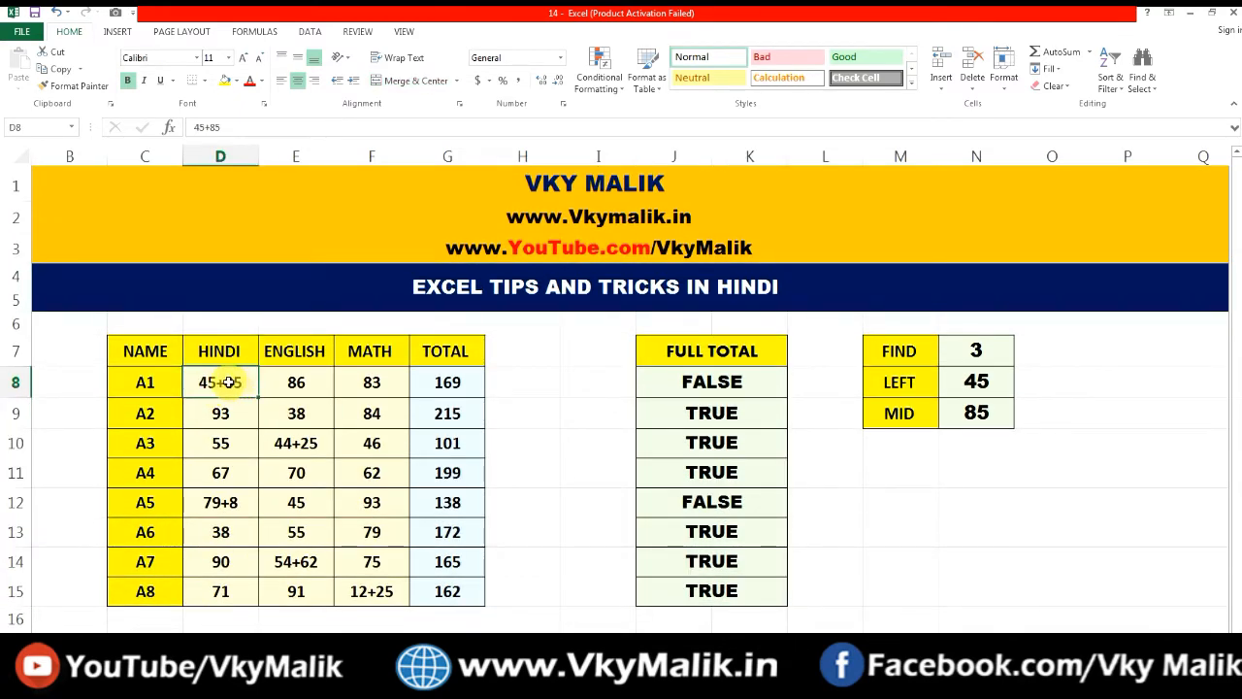
left_click(736, 379)
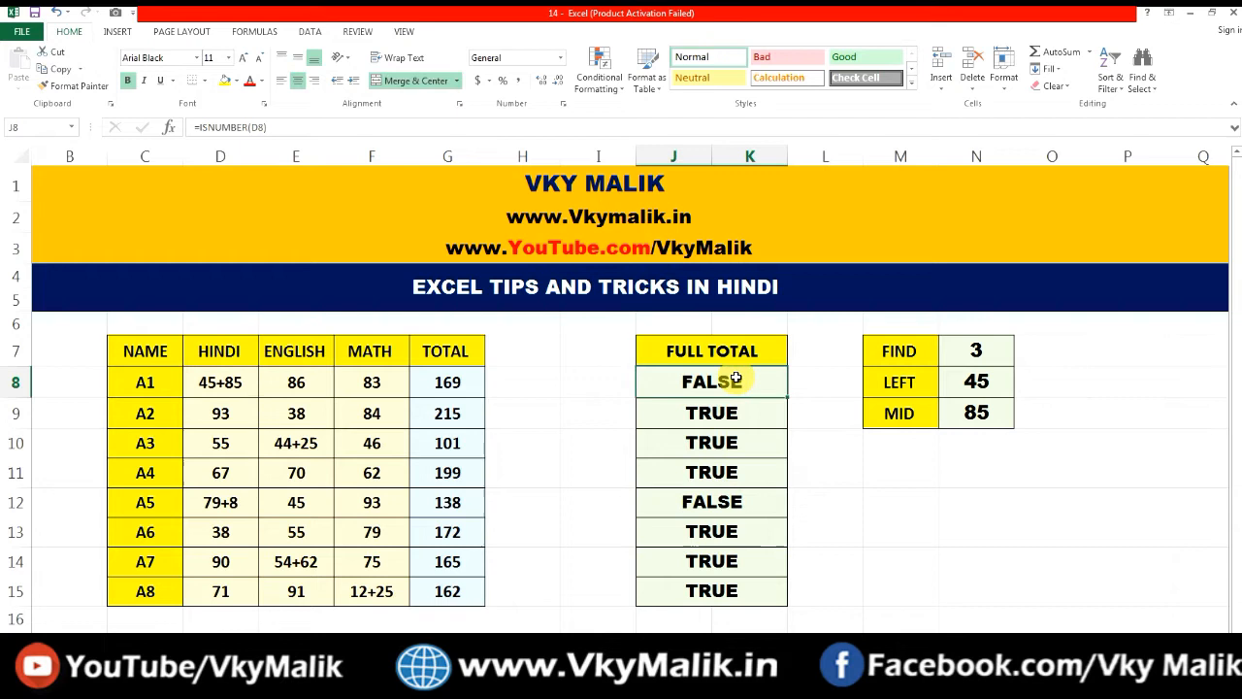
left_click(222, 412)
left_click(694, 414)
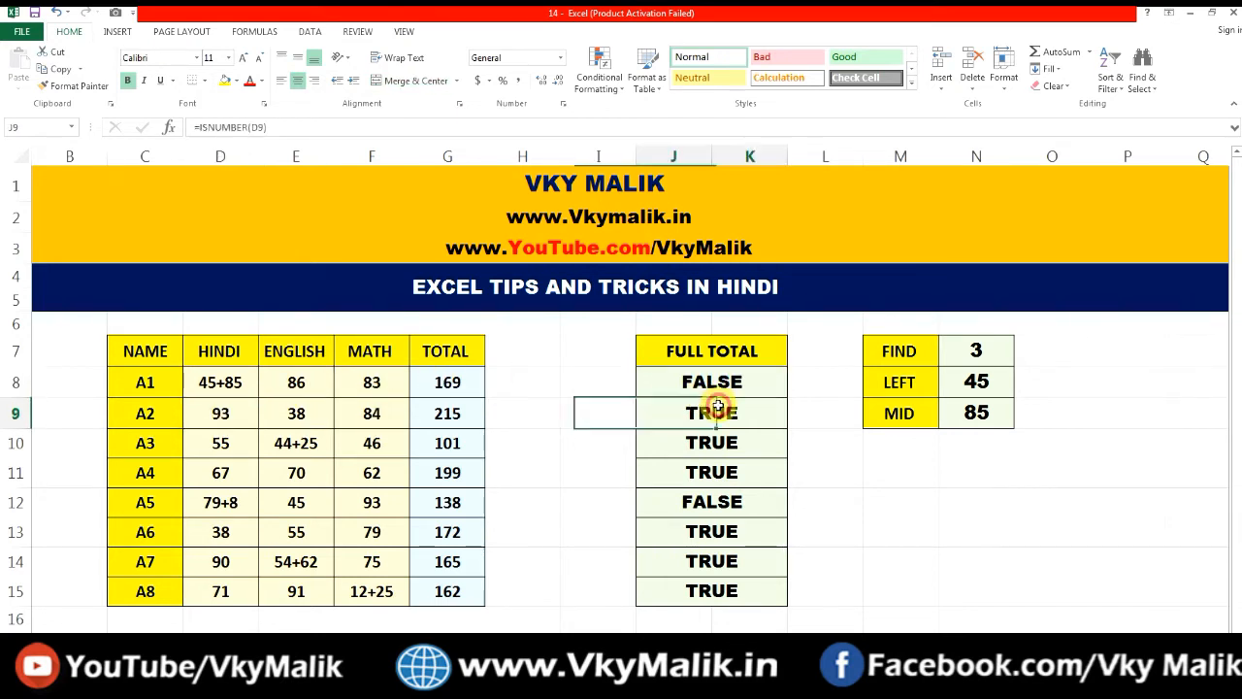
left_click(218, 442)
left_click(708, 445)
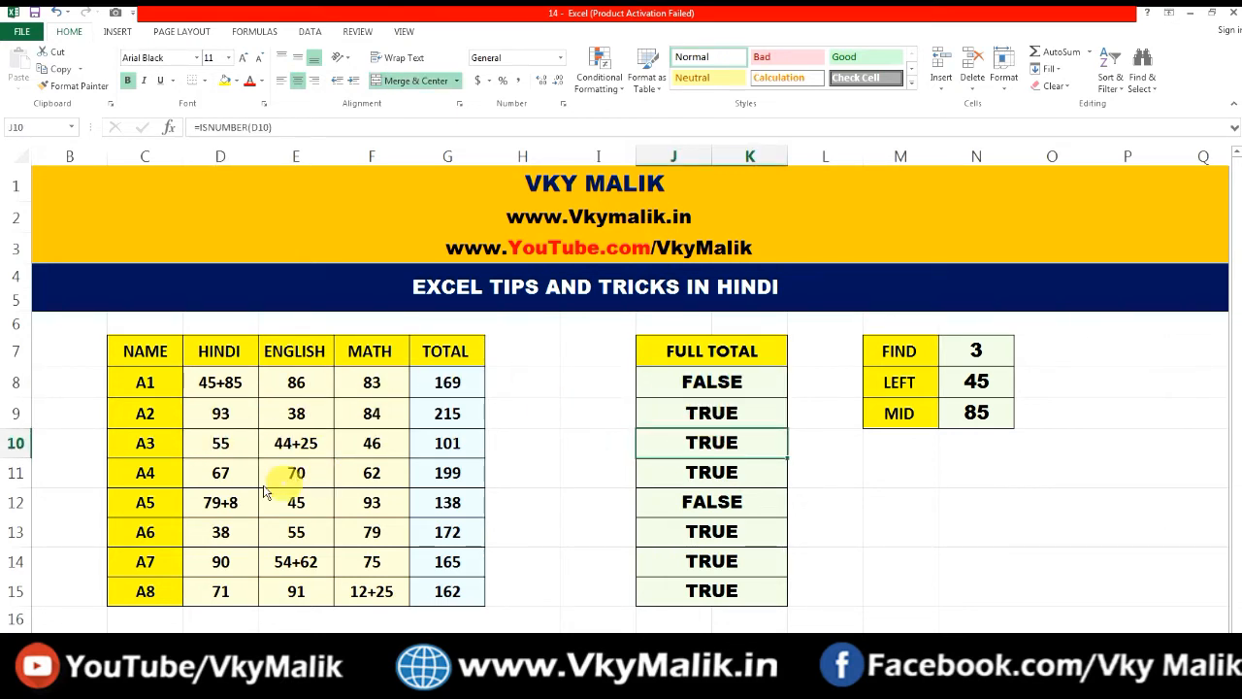
left_click(231, 476)
left_click(748, 476)
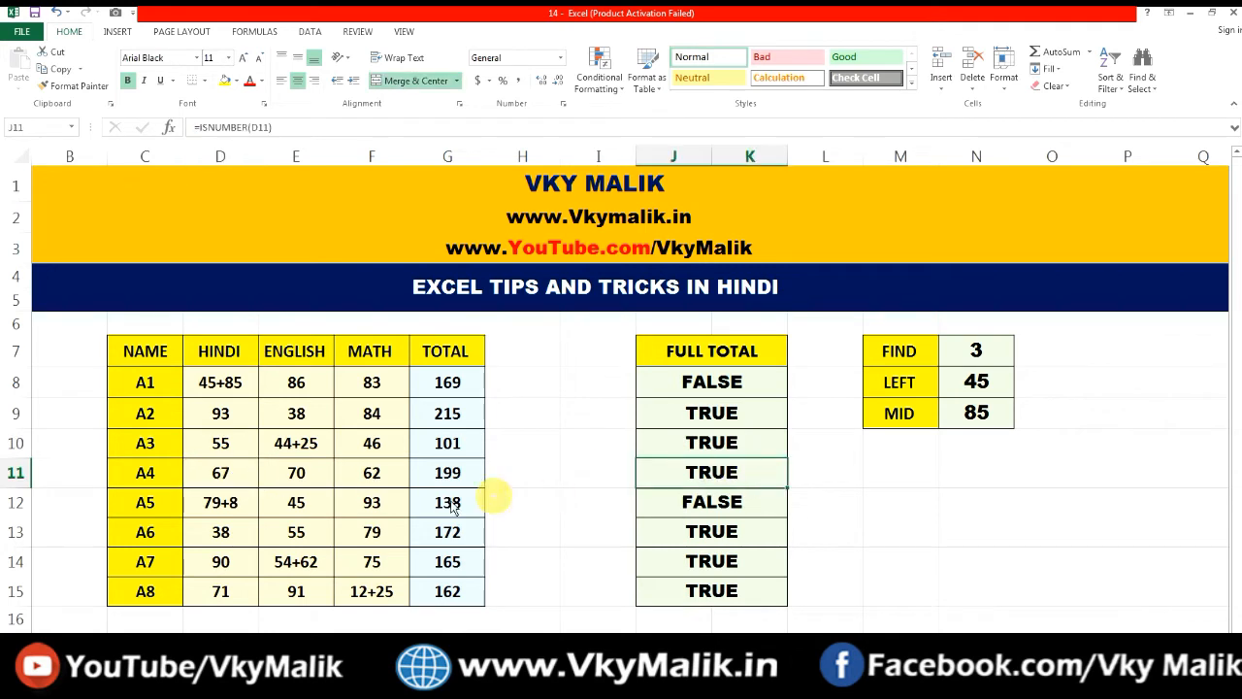
left_click(223, 503)
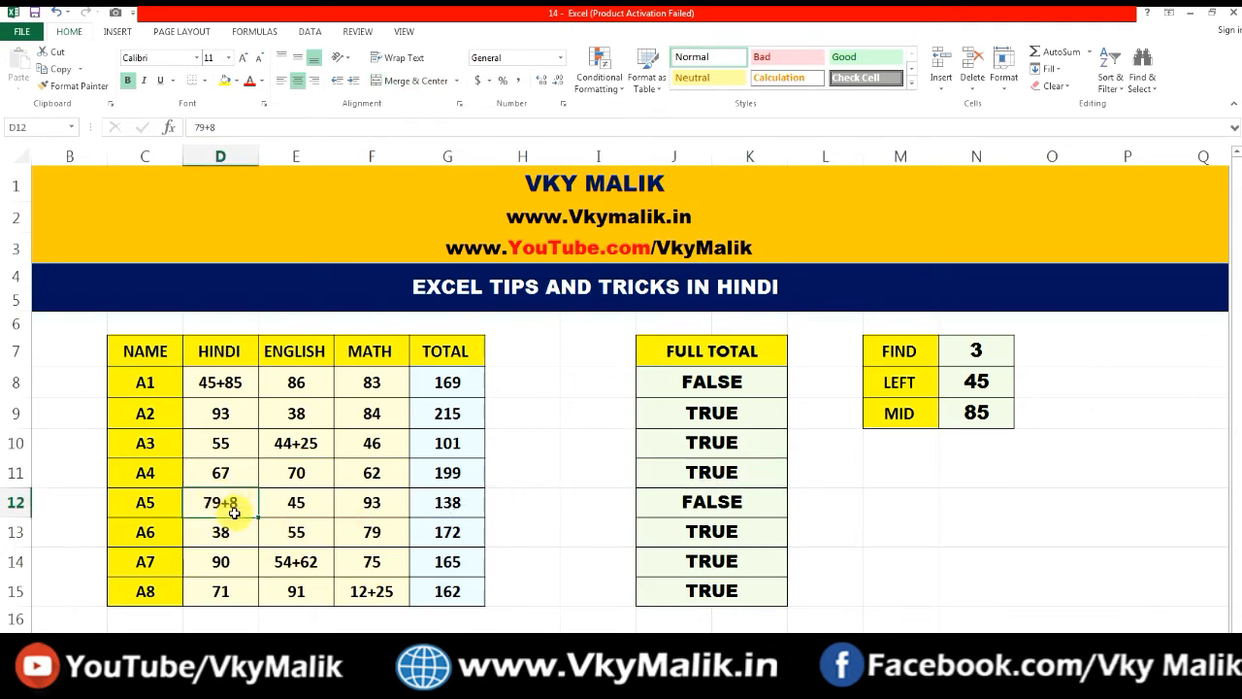
- Replace the formula in FULL TOTAL cell J8 with the start of an IF formula using ISNUMBER as its logical test
left_click(677, 377)
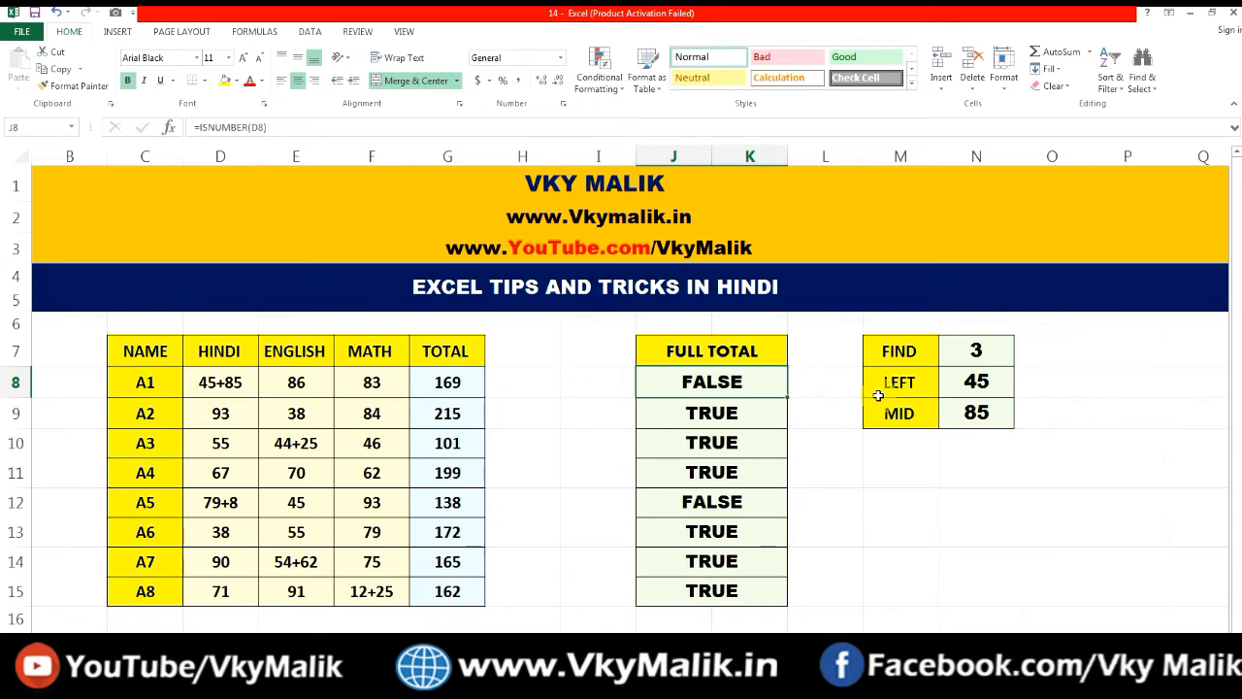
left_click(726, 383)
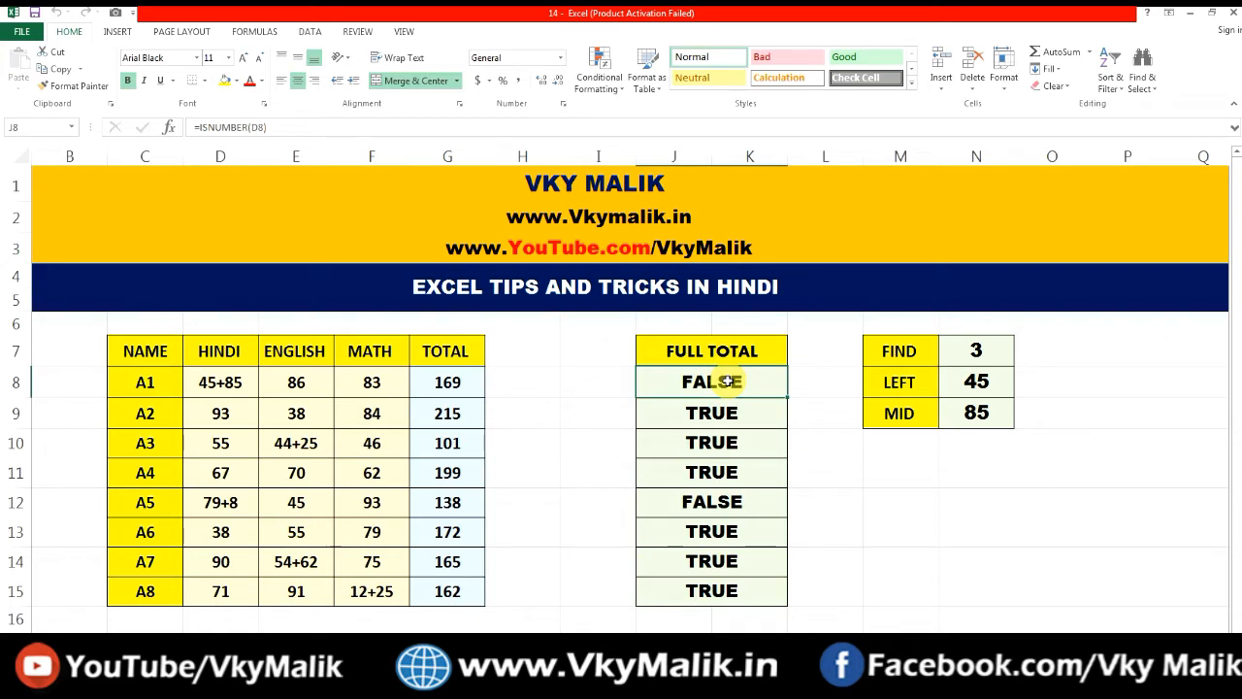
type("=if(")
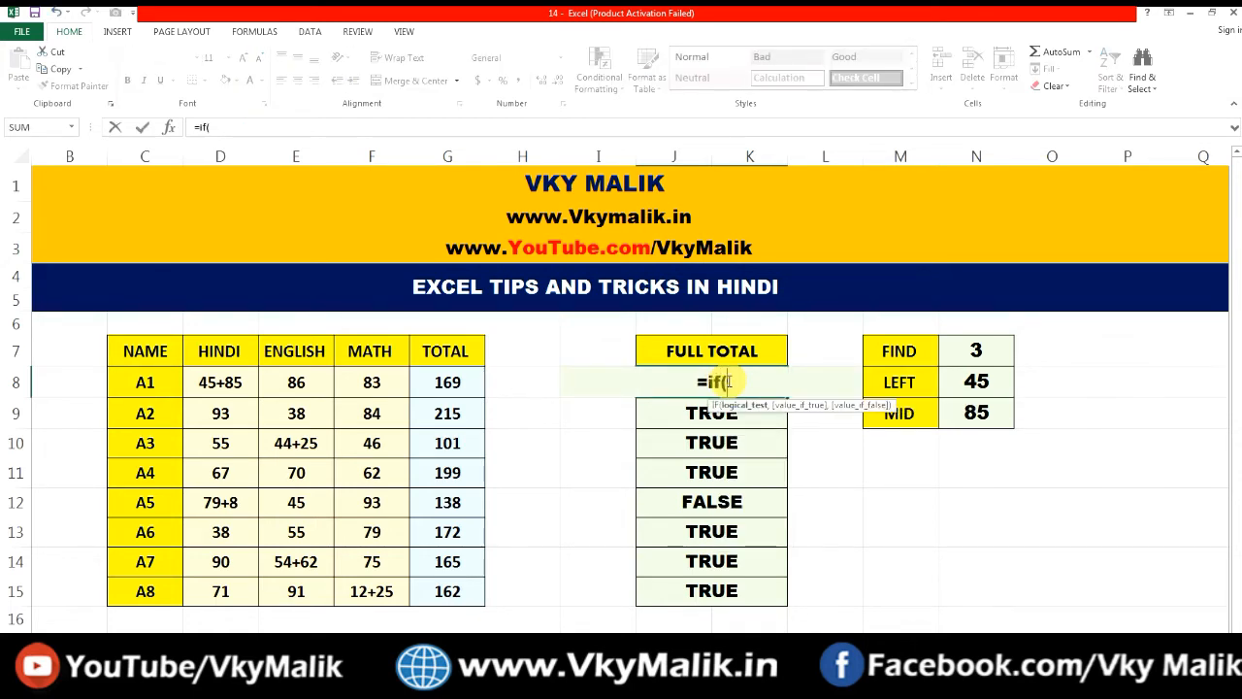
type("ISNUM")
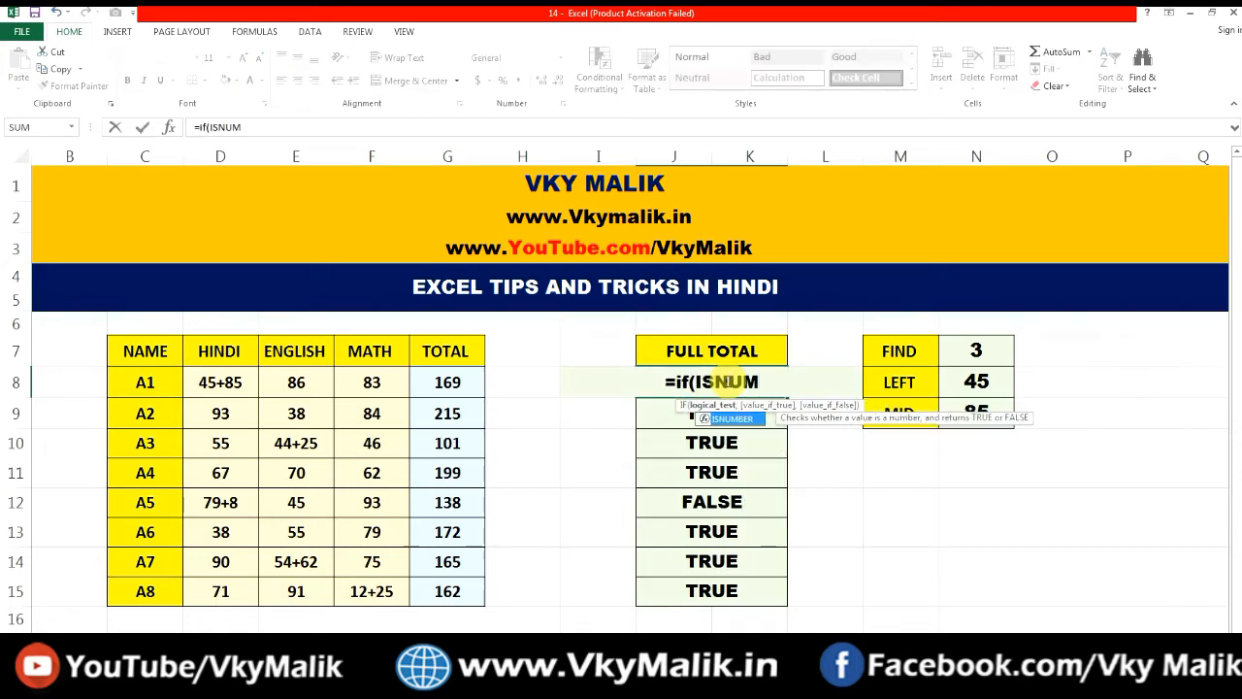
key("Tab")
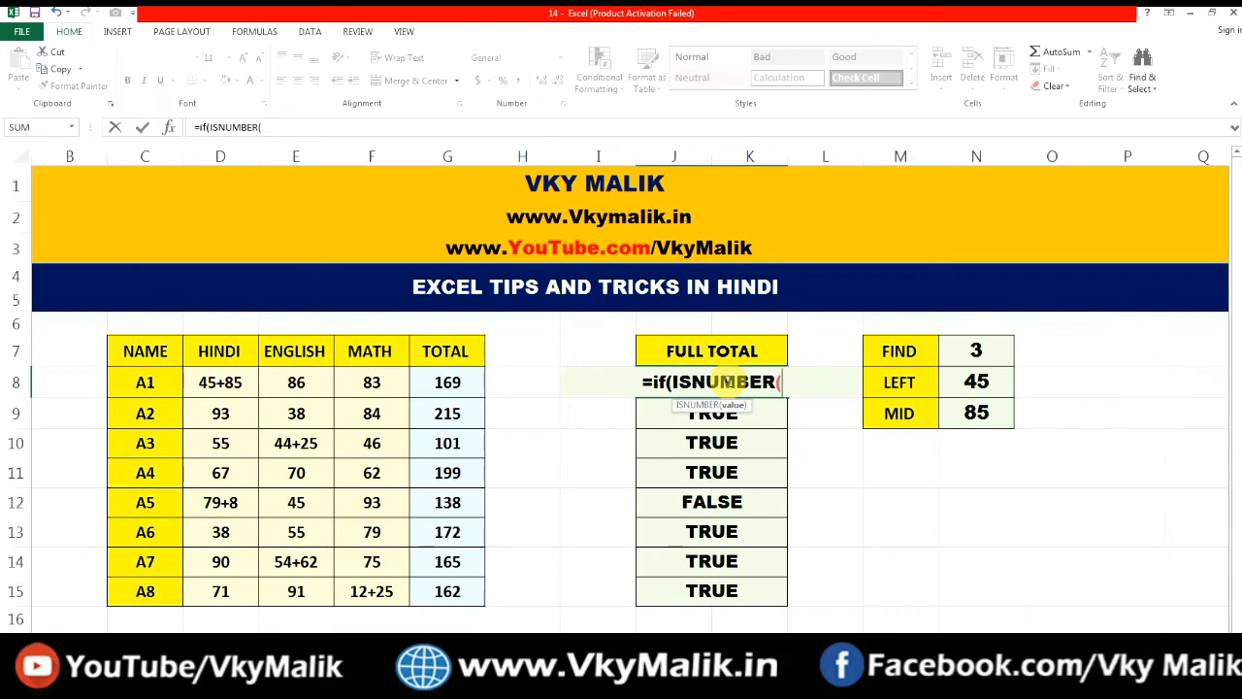